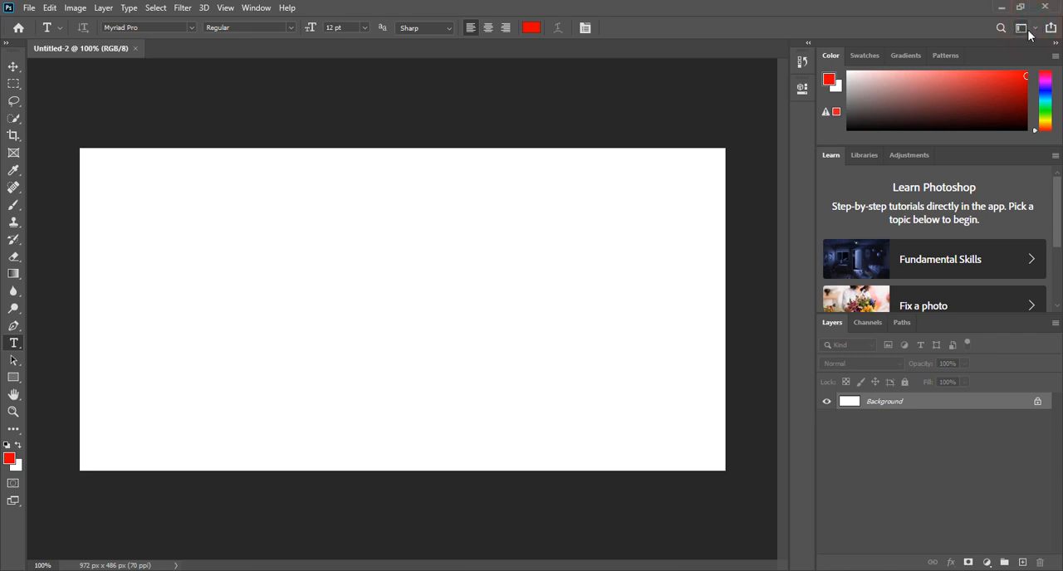
Step: Preview the 3D, Graphic and Web, and Motion workspaces, and return to the Essentials workspace
click(1035, 32)
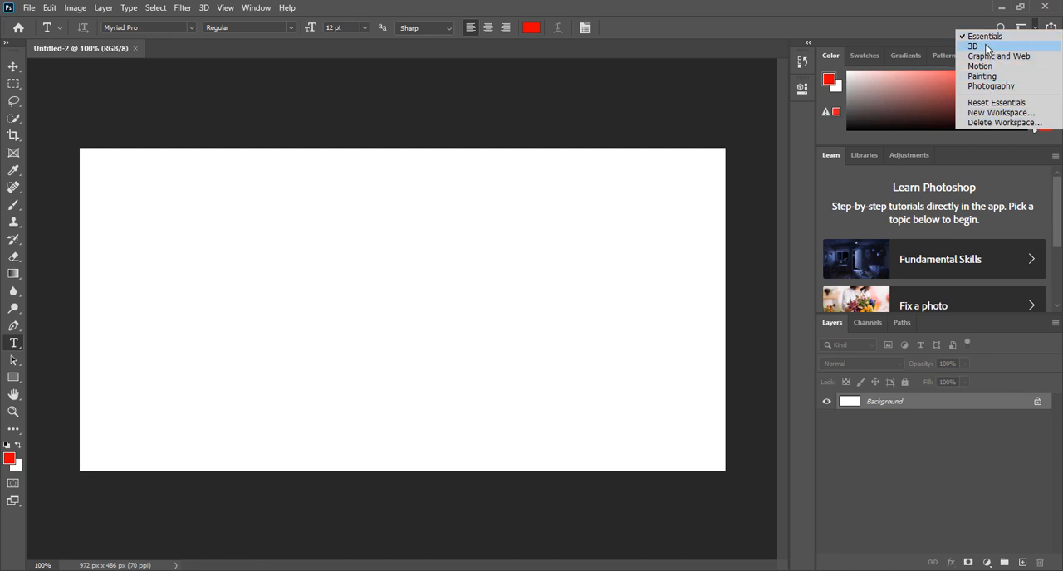
click(1002, 46)
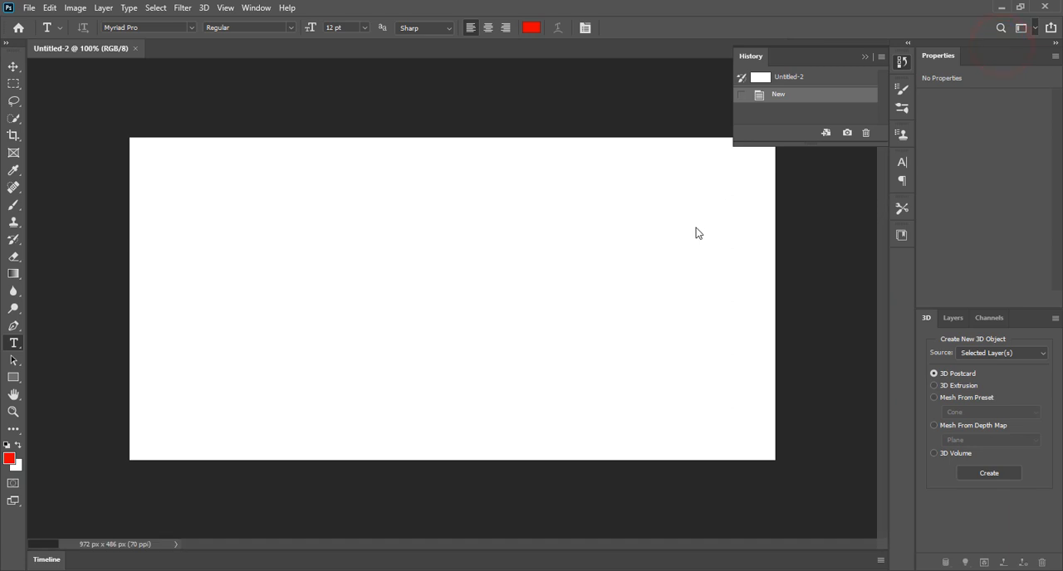
click(1033, 29)
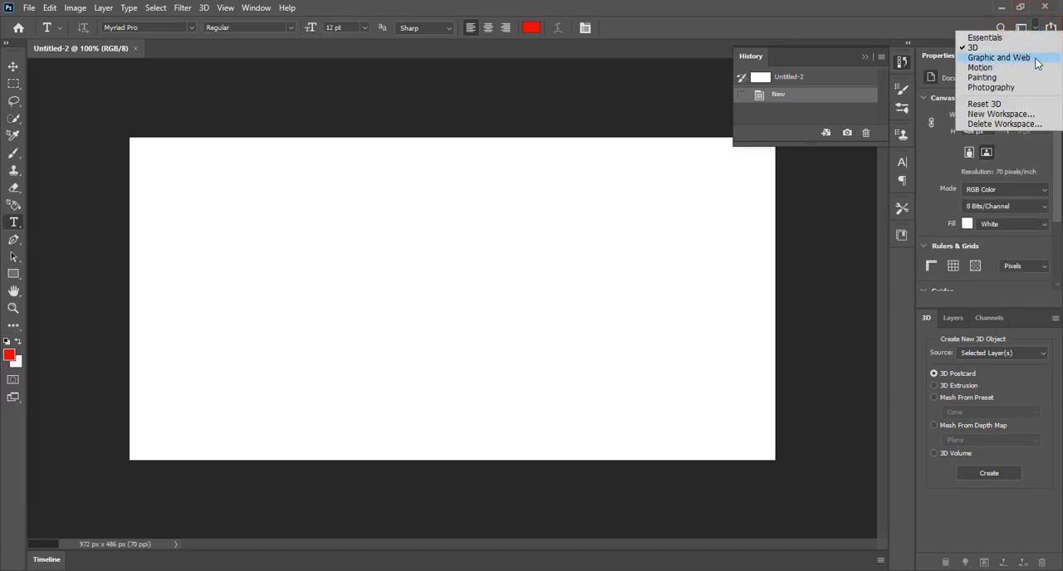
click(1035, 60)
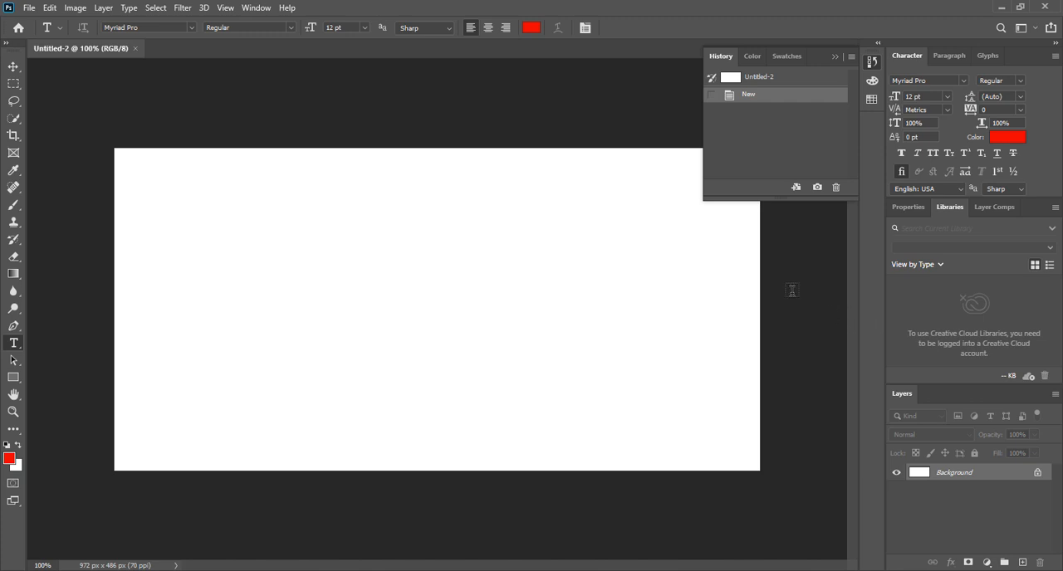
click(1022, 28)
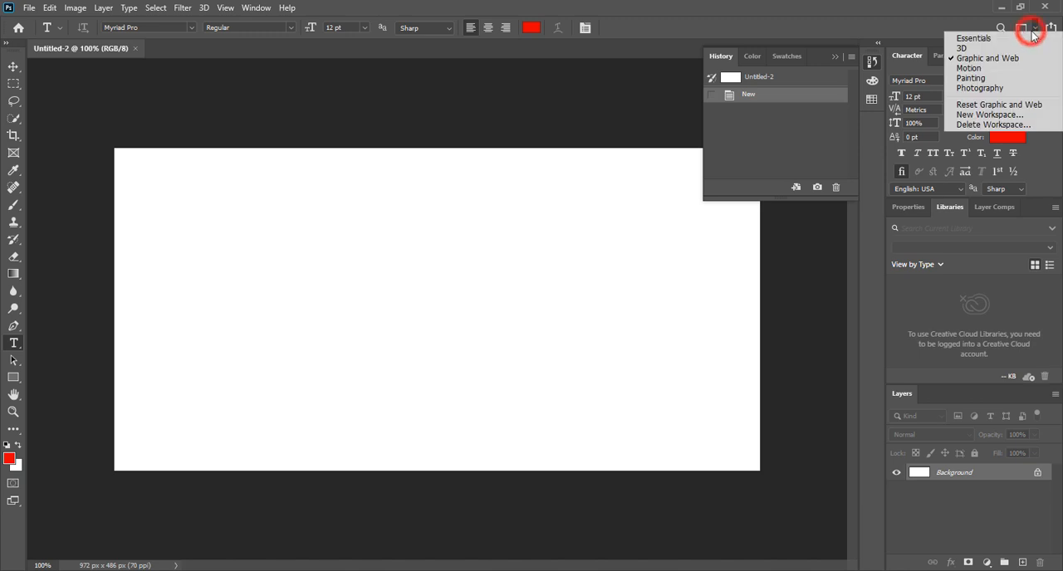
click(1015, 71)
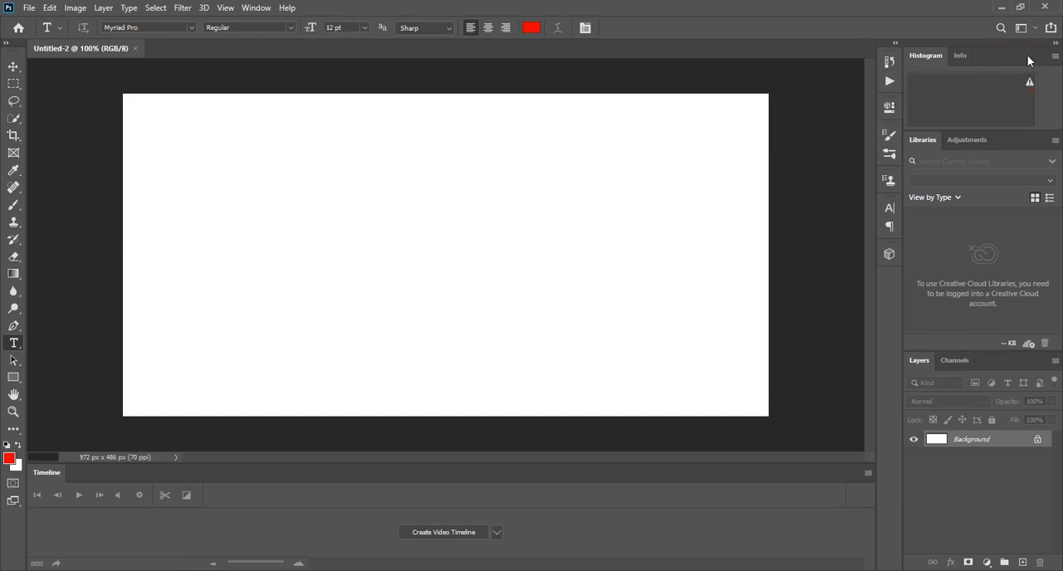
click(1031, 30)
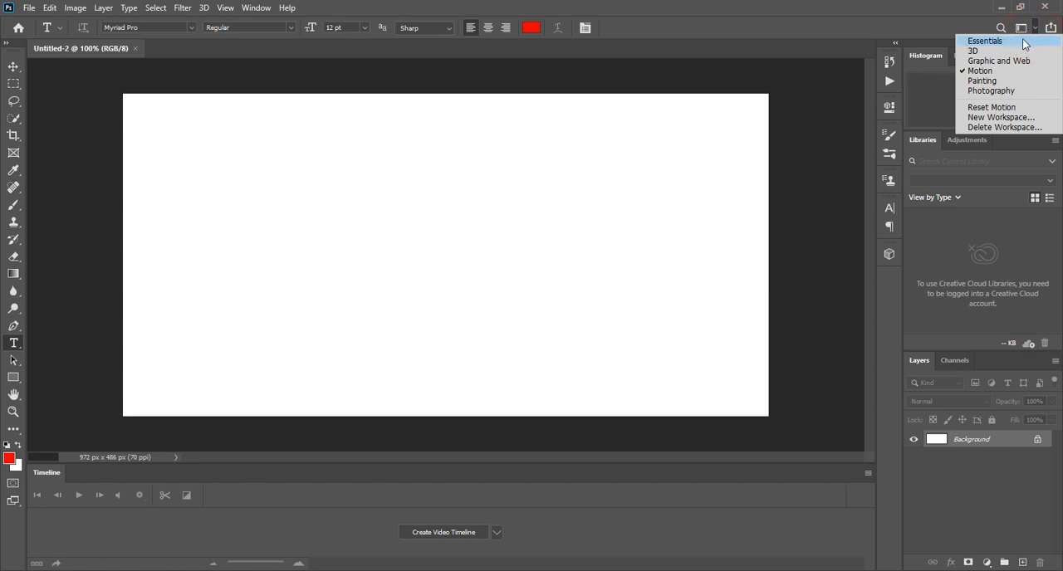
click(1022, 40)
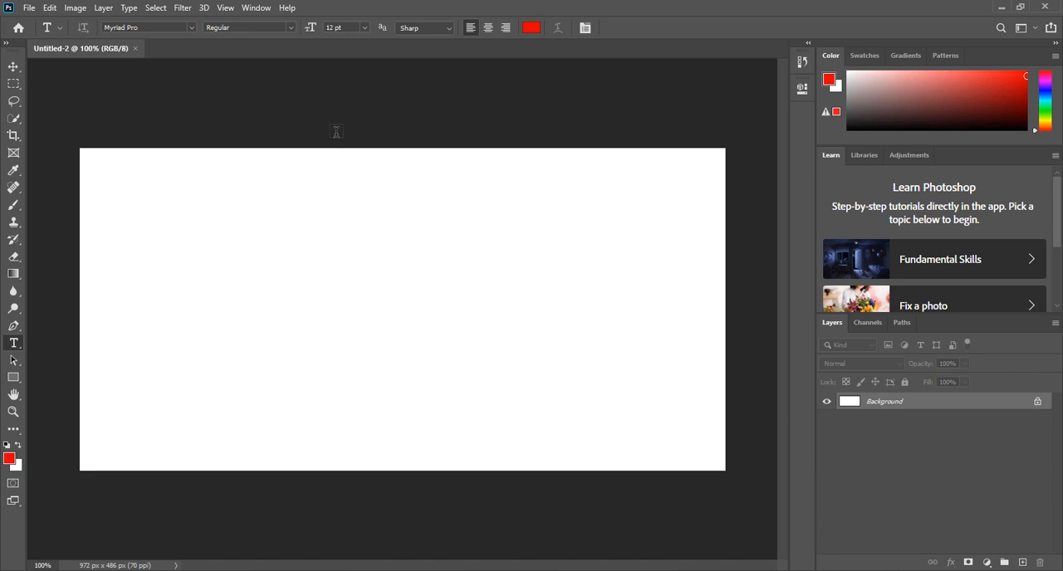
Step: Show the Timeline and create a frame animation for the document
click(256, 8)
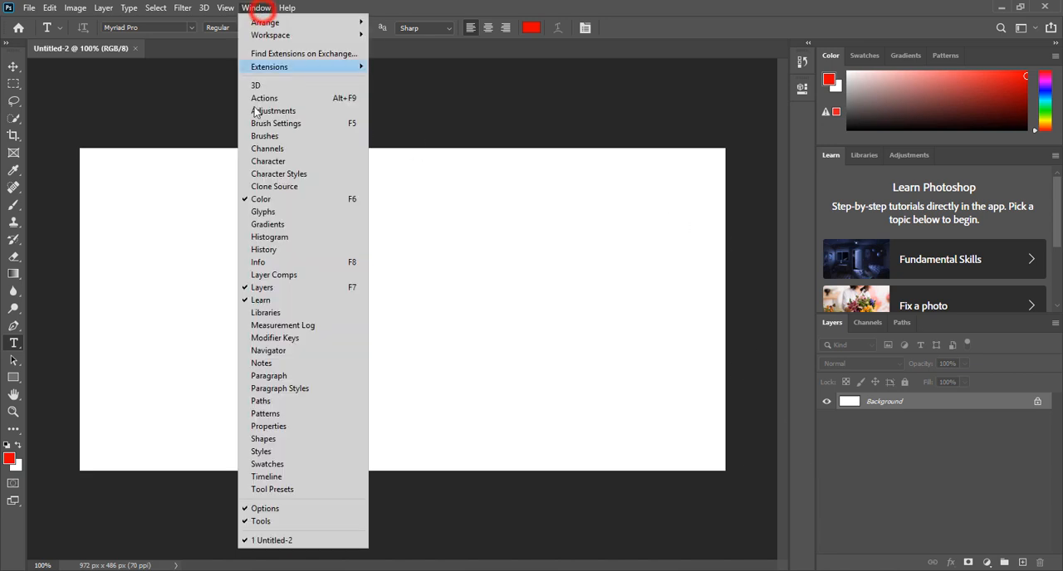
click(313, 478)
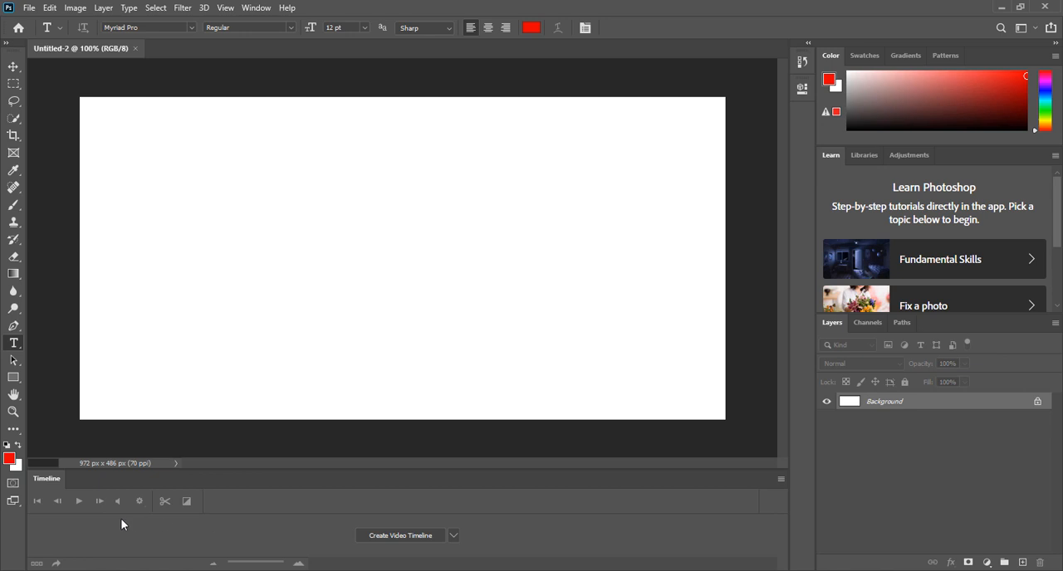
click(454, 537)
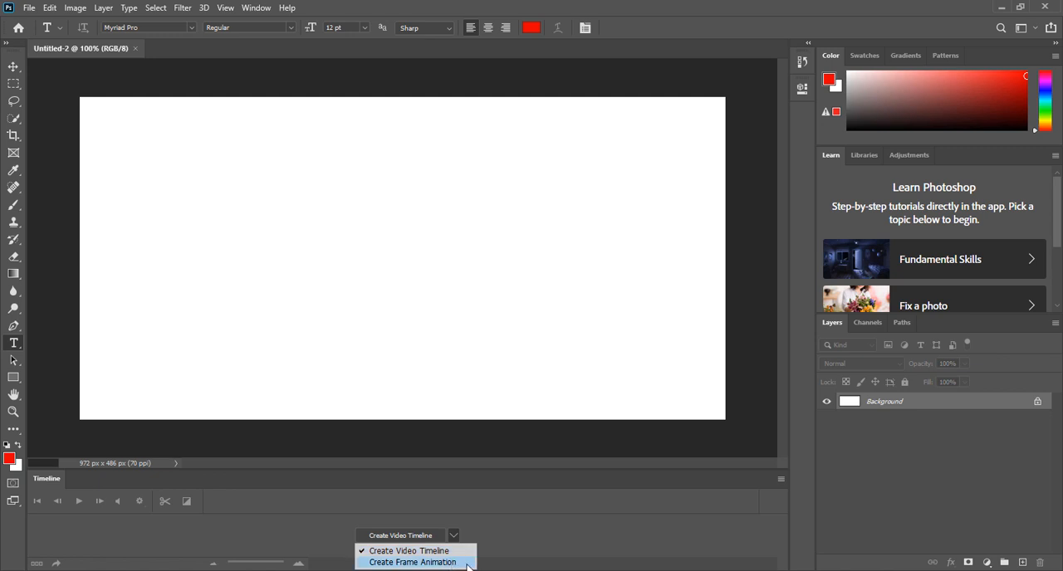
click(506, 528)
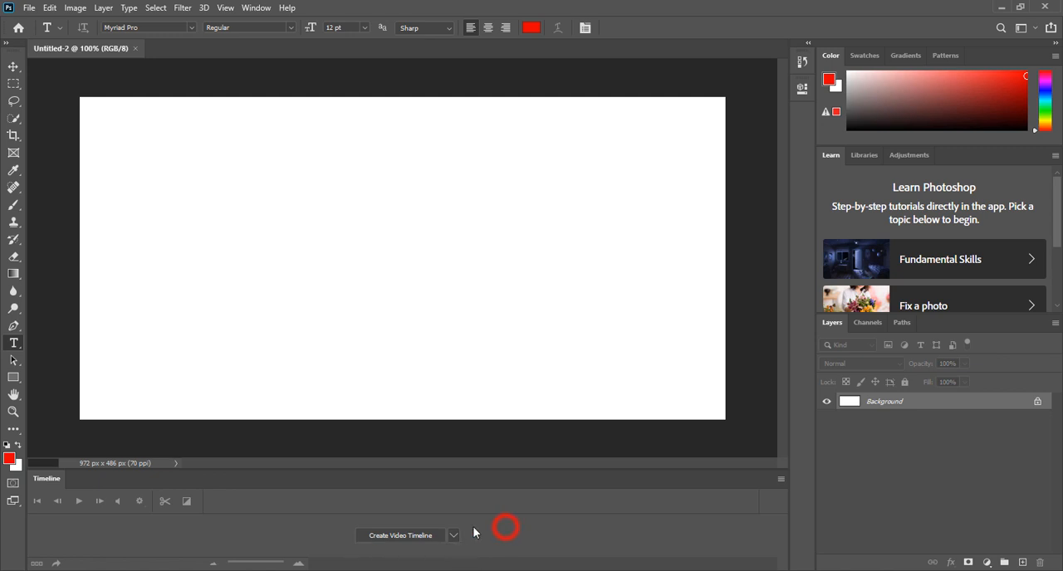
click(452, 540)
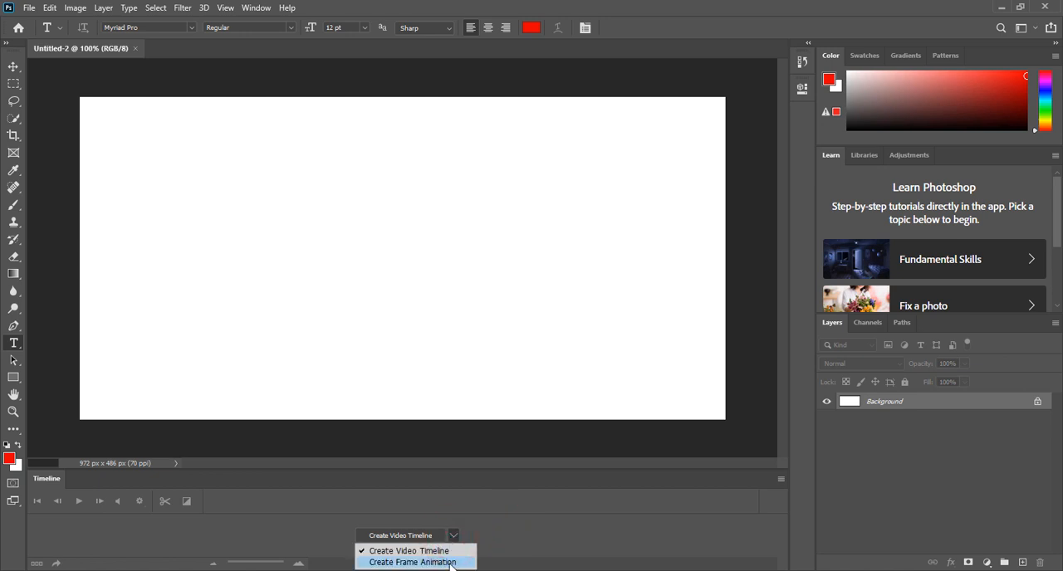
click(565, 509)
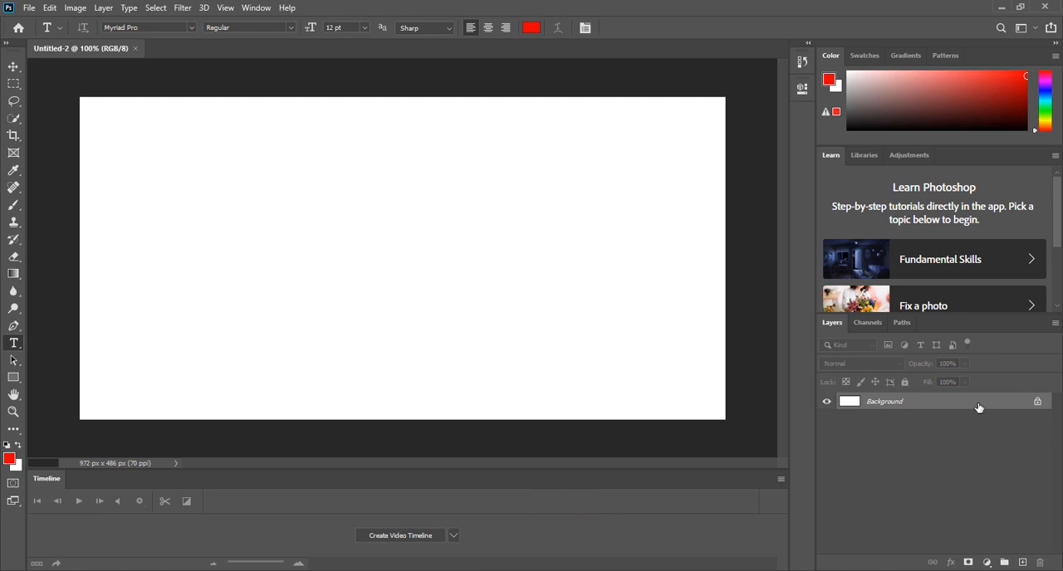
click(454, 537)
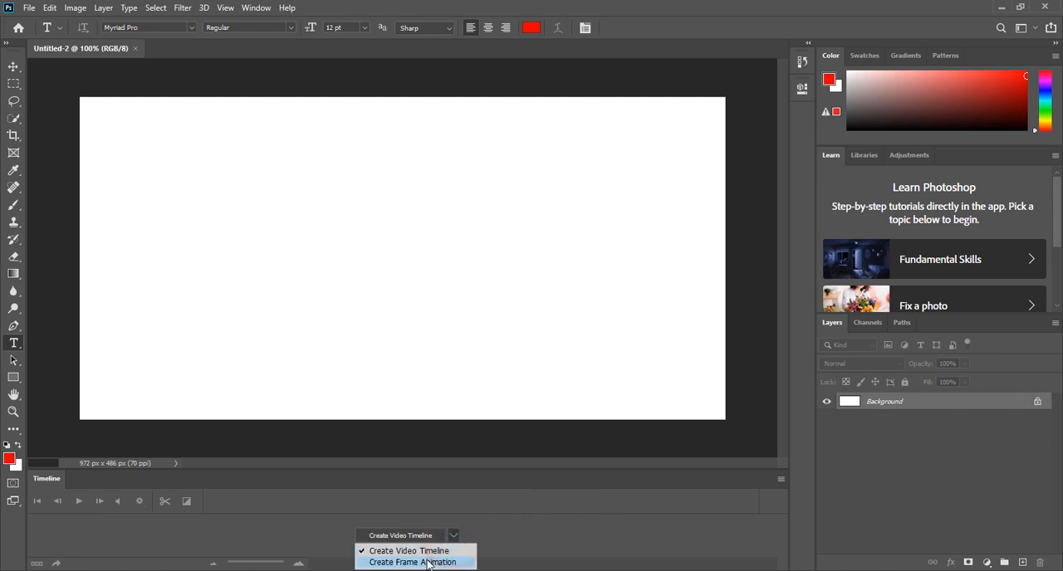
click(449, 562)
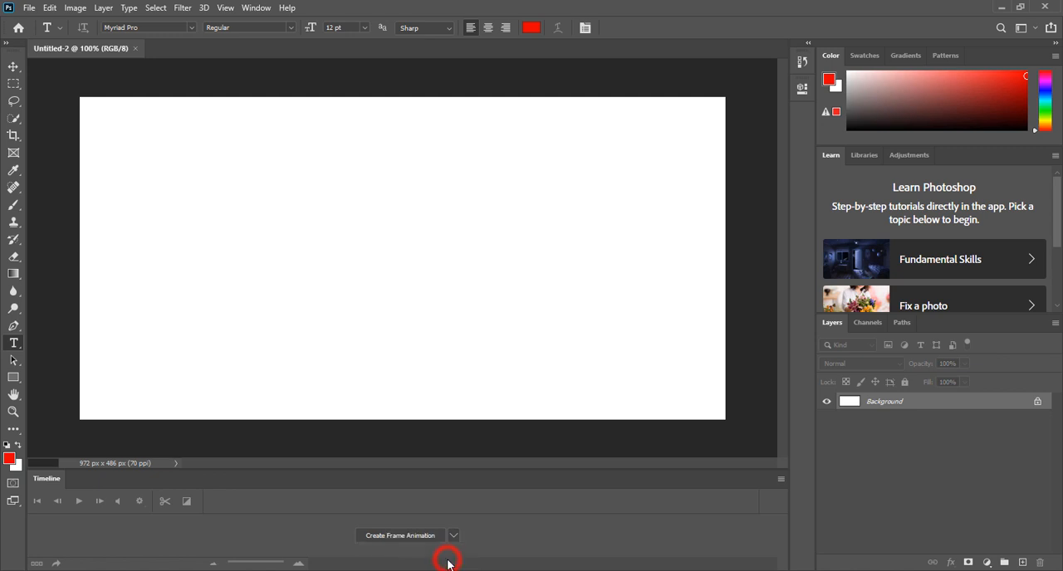
click(403, 538)
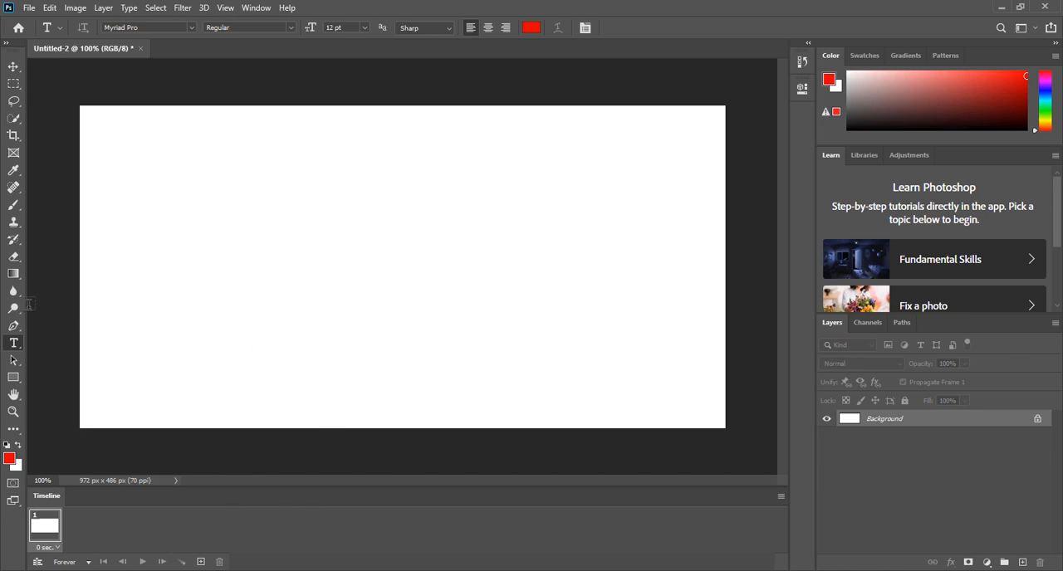
Step: Draw a black rectangle about 118 × 20 px beside the canvas's left edge, around mid-height
click(14, 377)
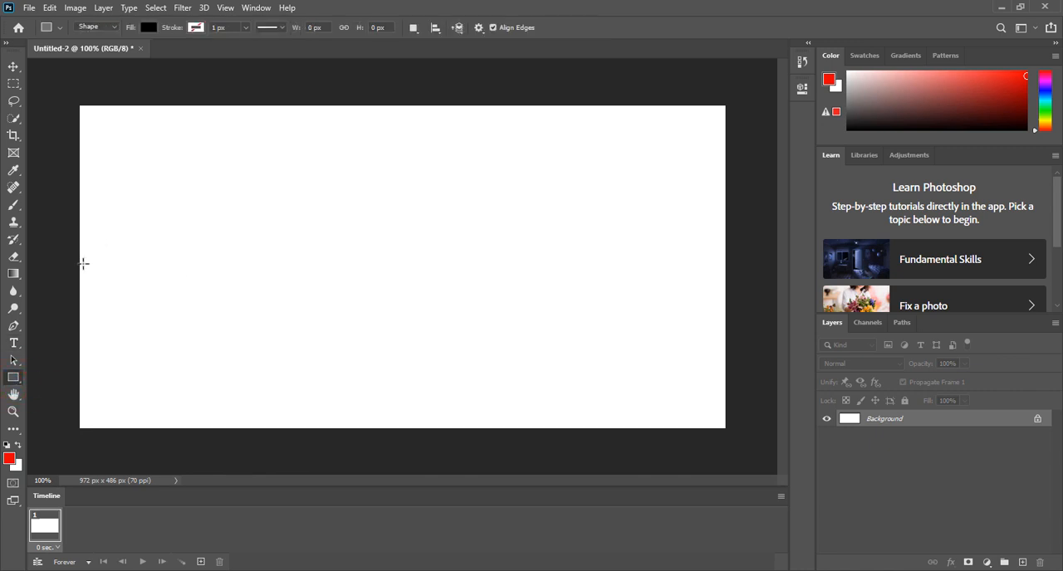
drag(83, 263, 161, 275)
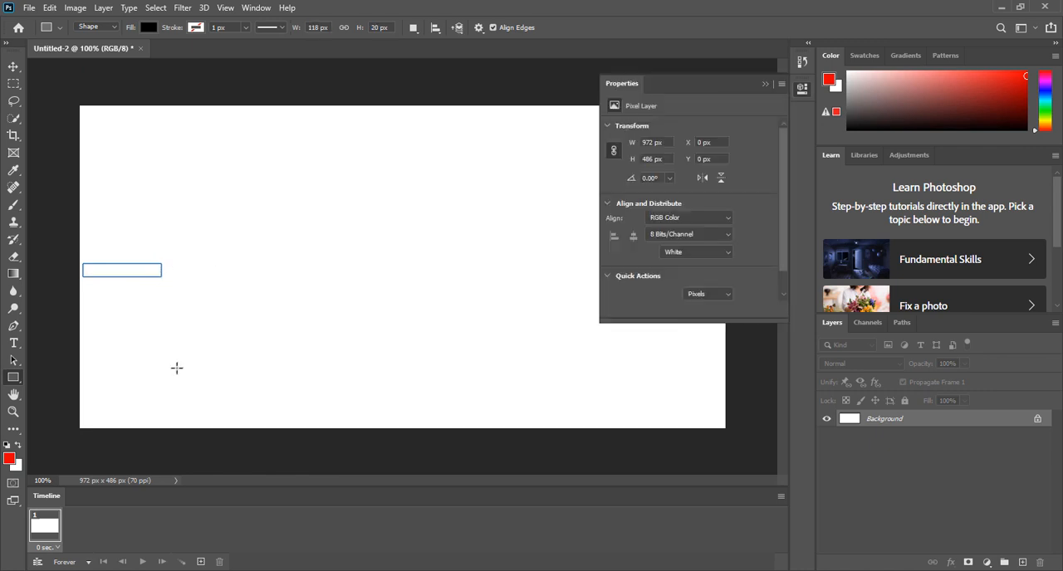
click(766, 85)
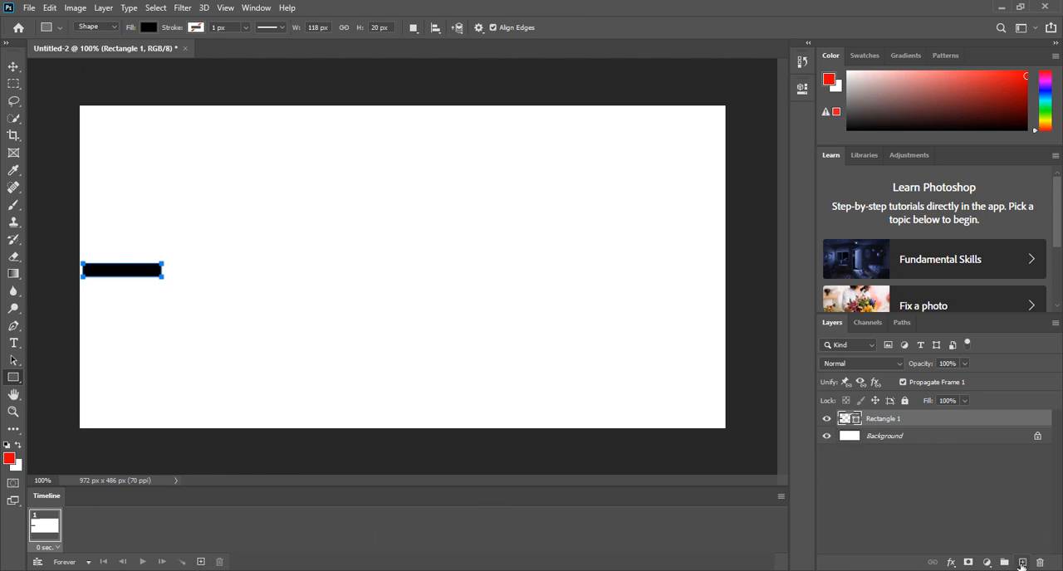
Step: Duplicate the first animation frame and select the second frame
click(46, 529)
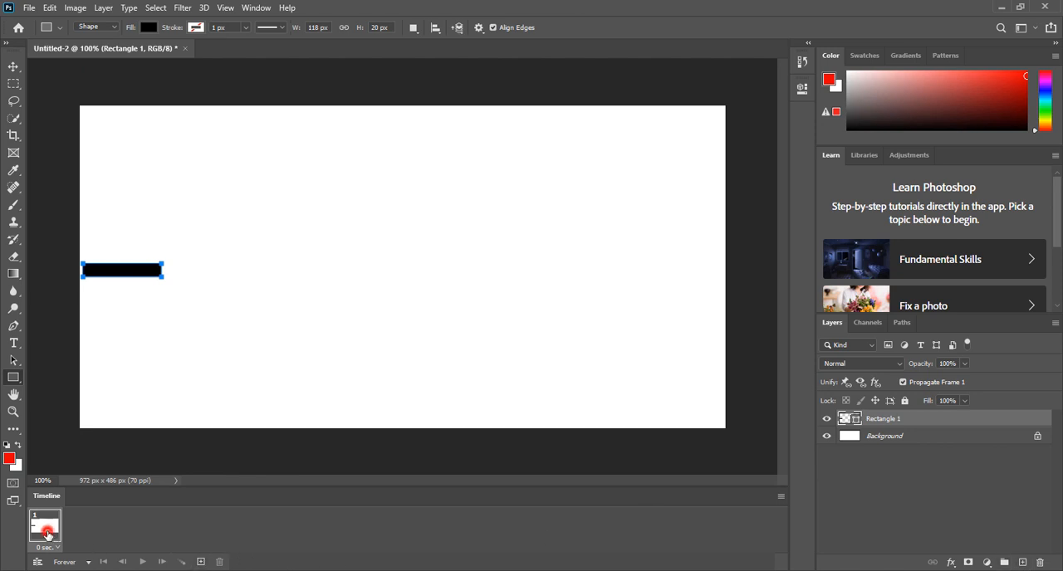
click(201, 562)
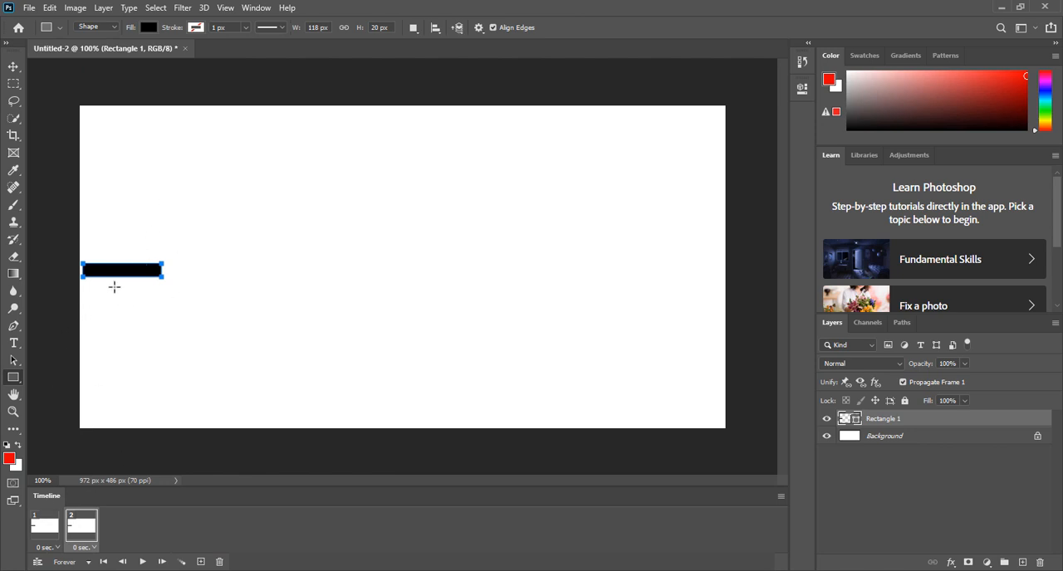
click(44, 524)
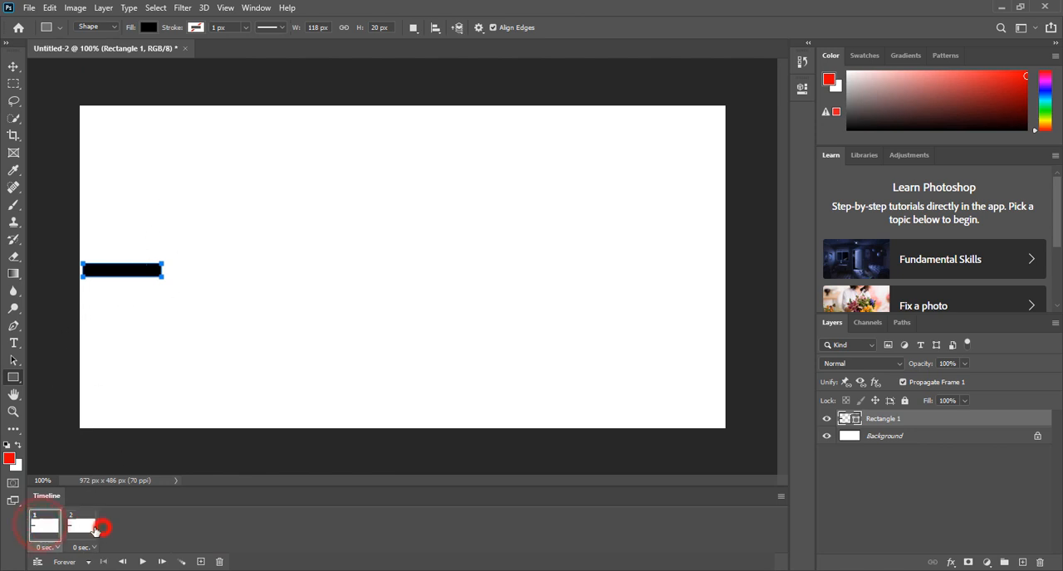
click(97, 529)
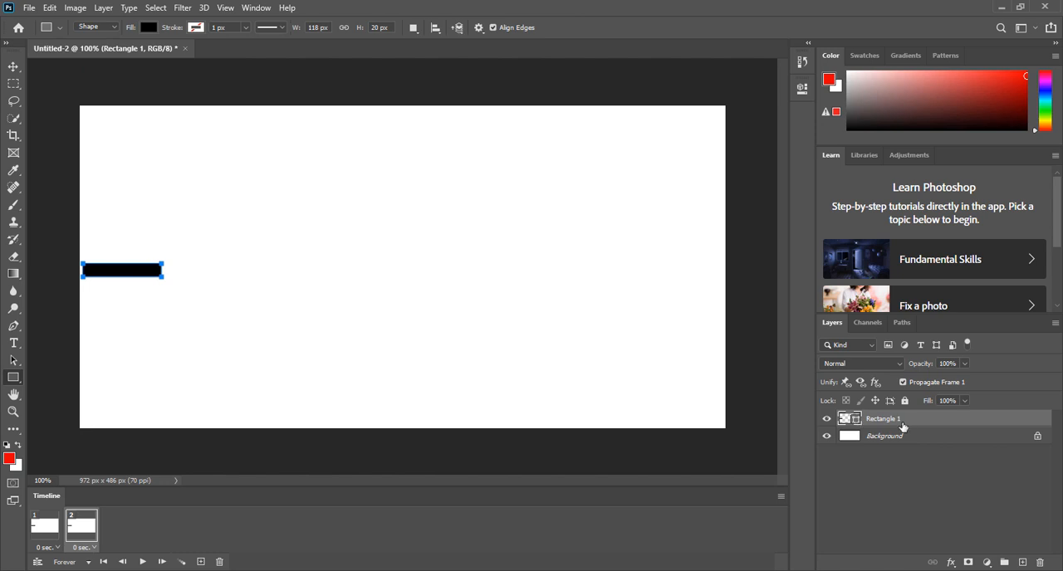
Step: In frame 2, move the black rectangle horizontally across to the canvas's right edge
click(43, 533)
click(76, 531)
click(13, 67)
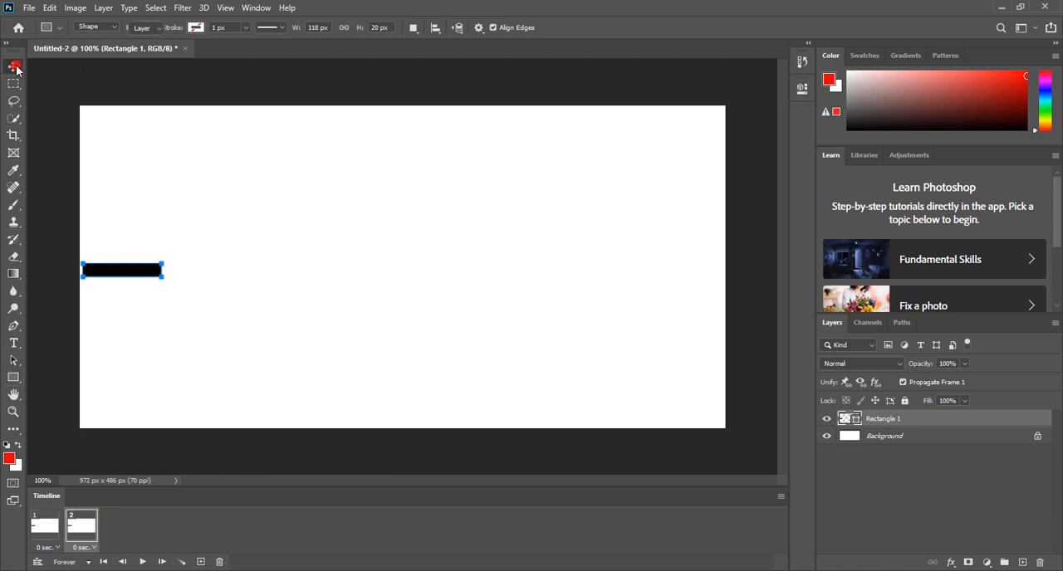
drag(137, 268, 695, 272)
Step: Compare the rectangle's position in both frames, and play and stop the animation to check the movement
click(46, 525)
click(81, 524)
click(37, 532)
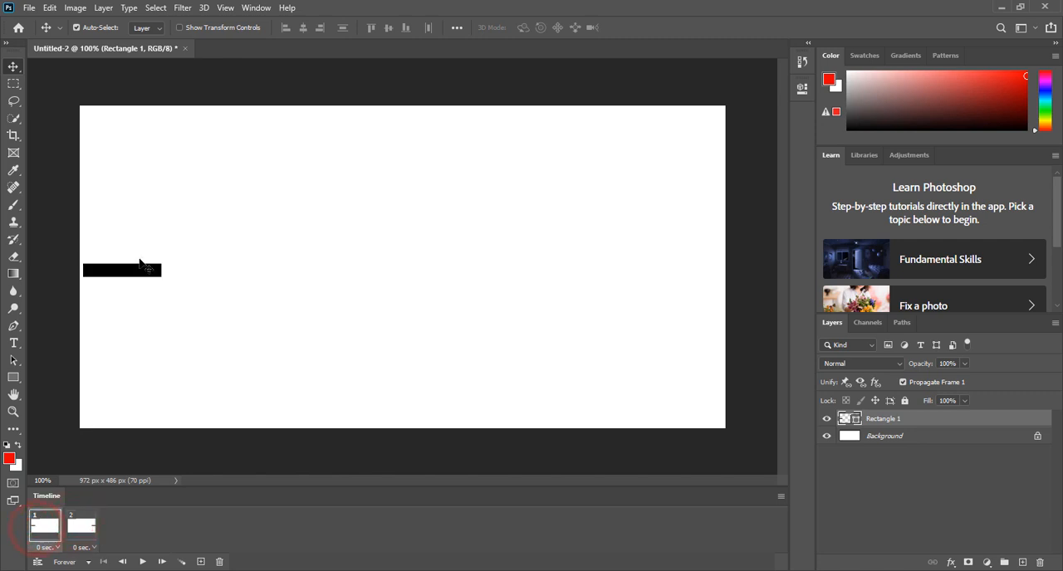
click(80, 525)
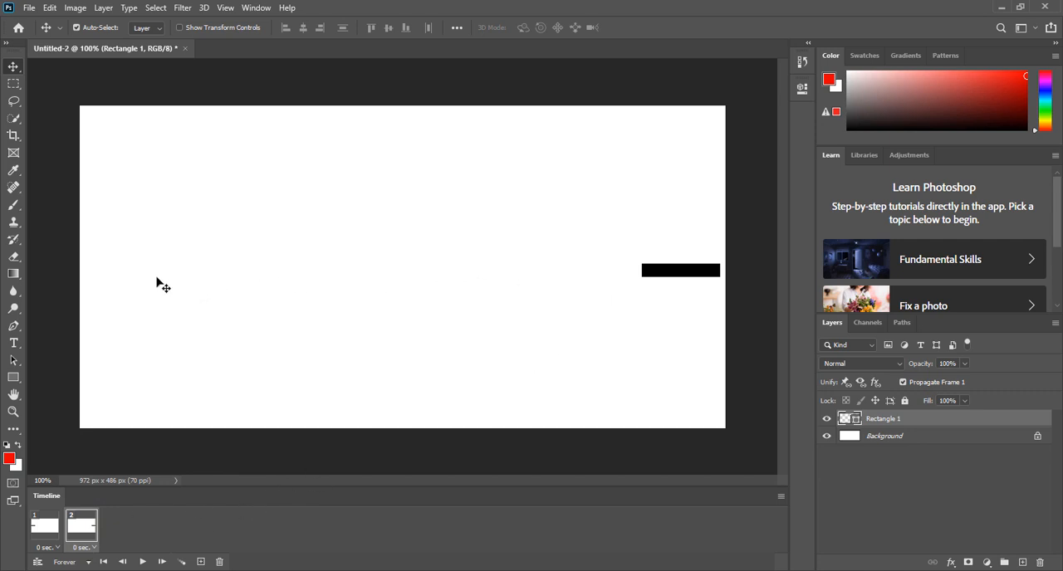
click(142, 562)
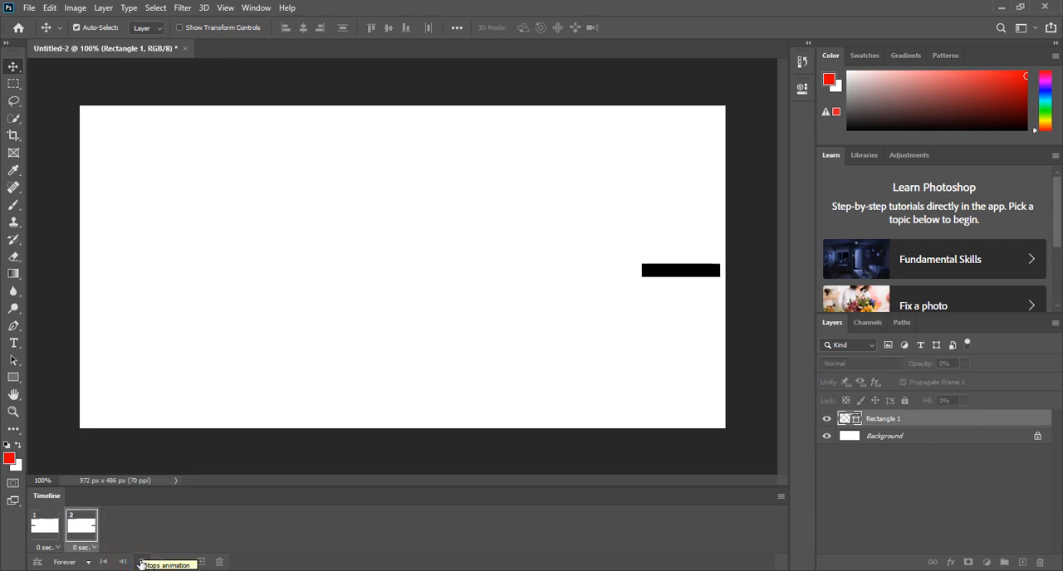
click(142, 562)
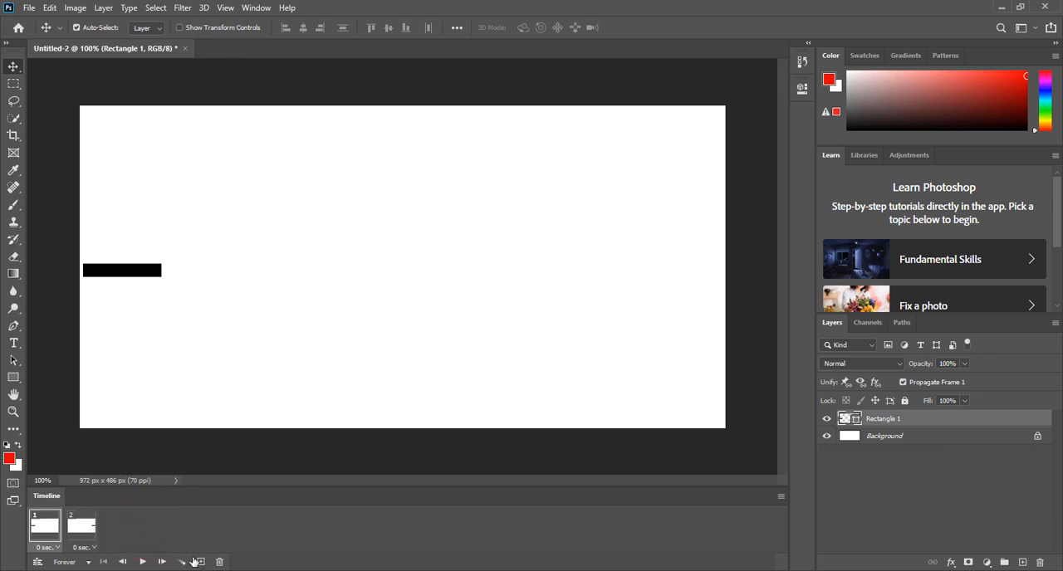
Step: Try moving the rectangle towards the canvas centre in frame 1, and undo the move
drag(163, 265, 381, 272)
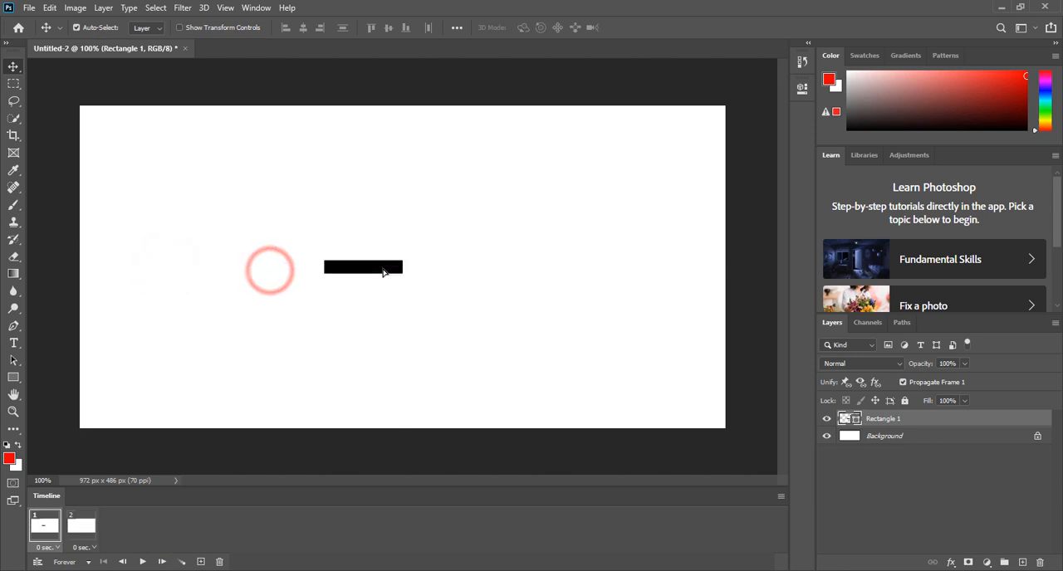
key(ctrl+z)
key(ctrl+z)
key(ctrl+z)
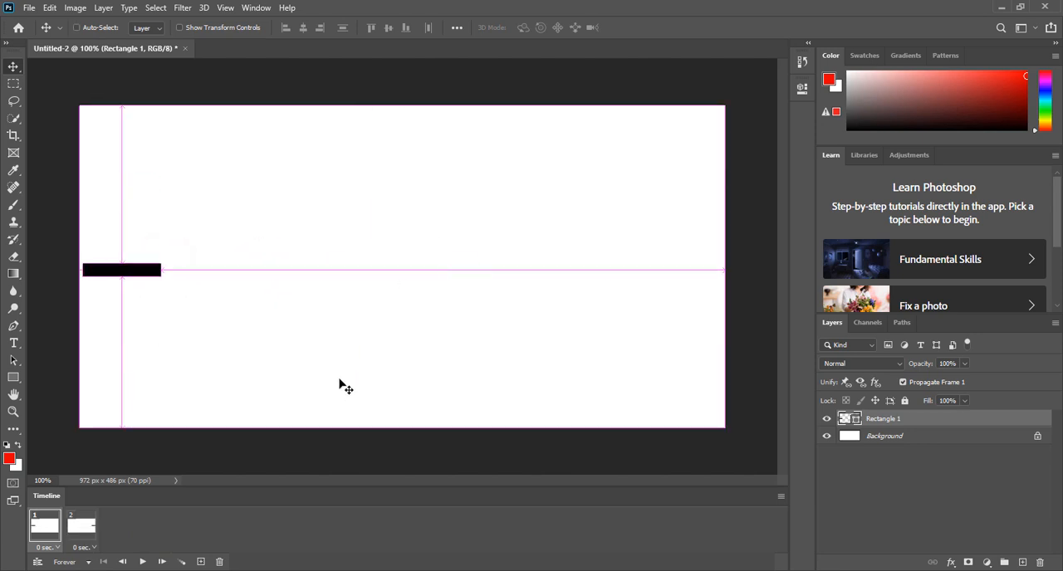
Step: Switch between frames 1 and 2 to examine the rectangle's start and end positions
click(81, 528)
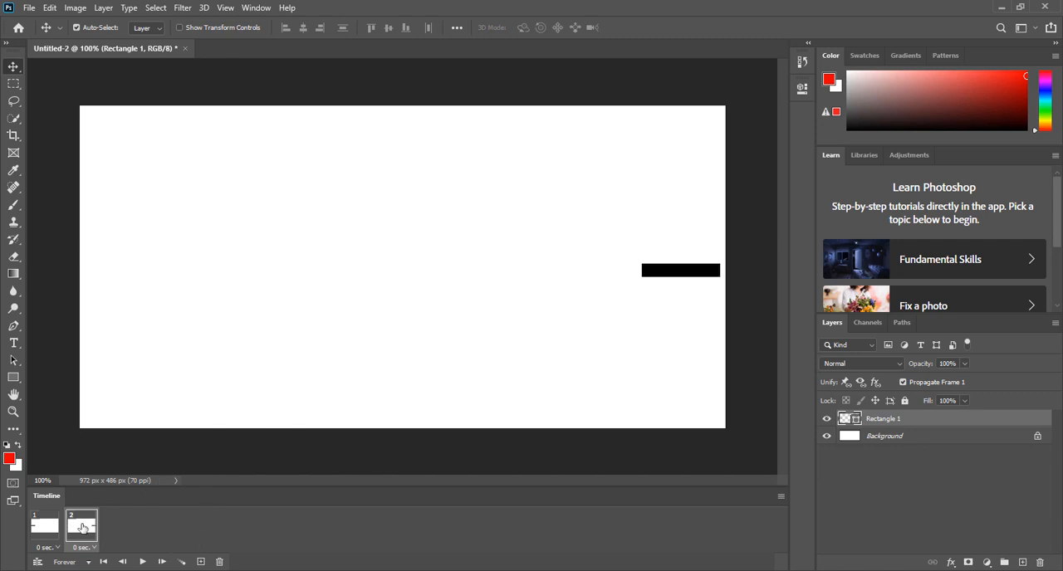
click(39, 532)
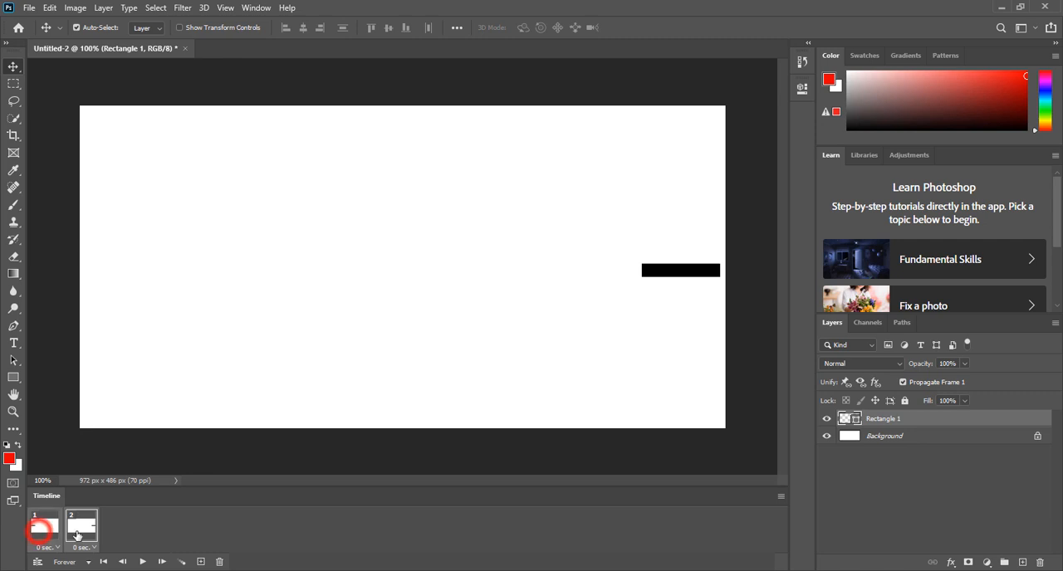
click(155, 529)
click(45, 530)
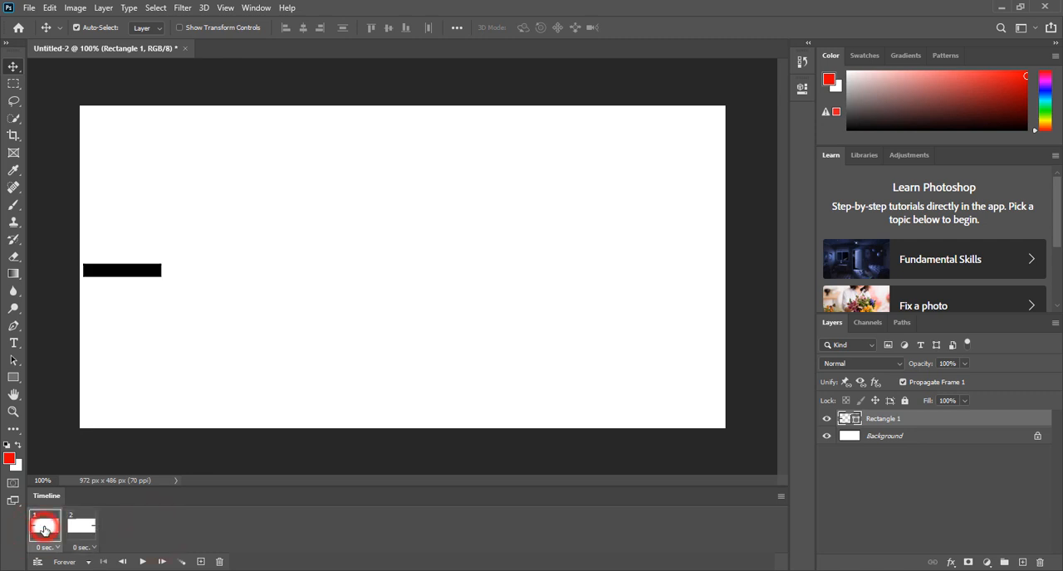
click(79, 529)
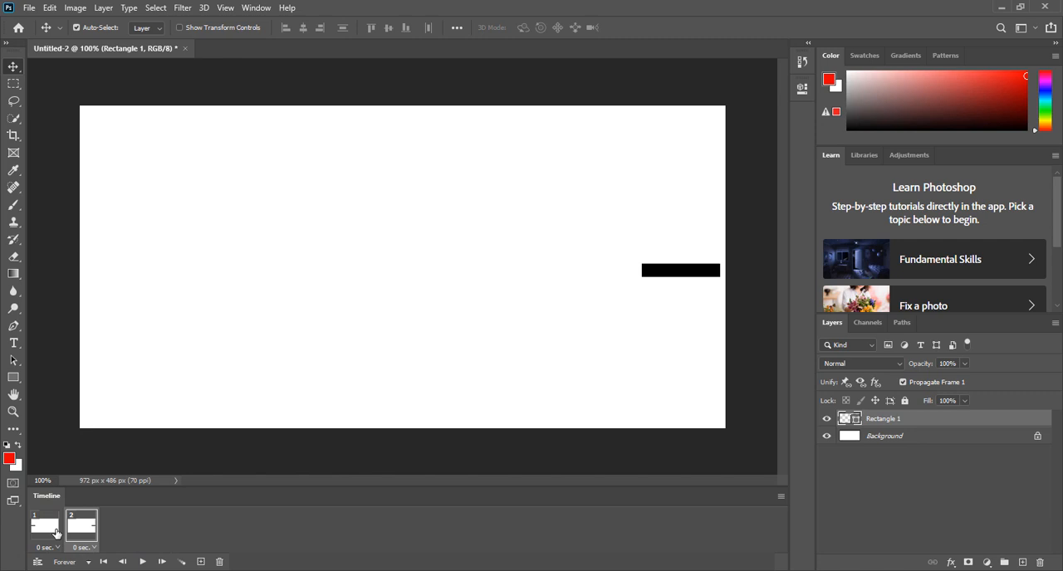
shift+click(48, 534)
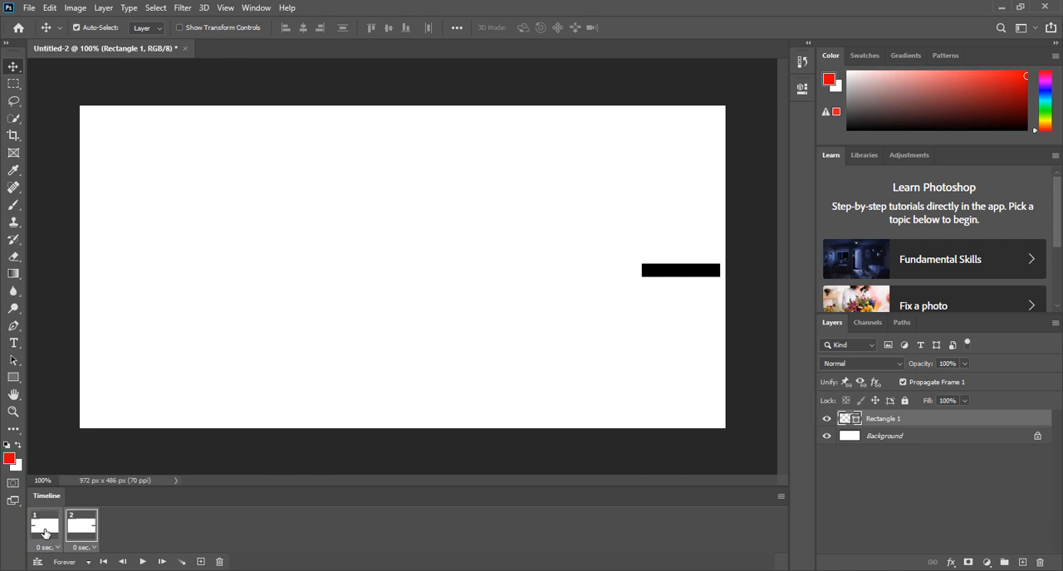
Step: Tween the selected frame with 5 added frames across all layers, including position, opacity and effects
click(183, 562)
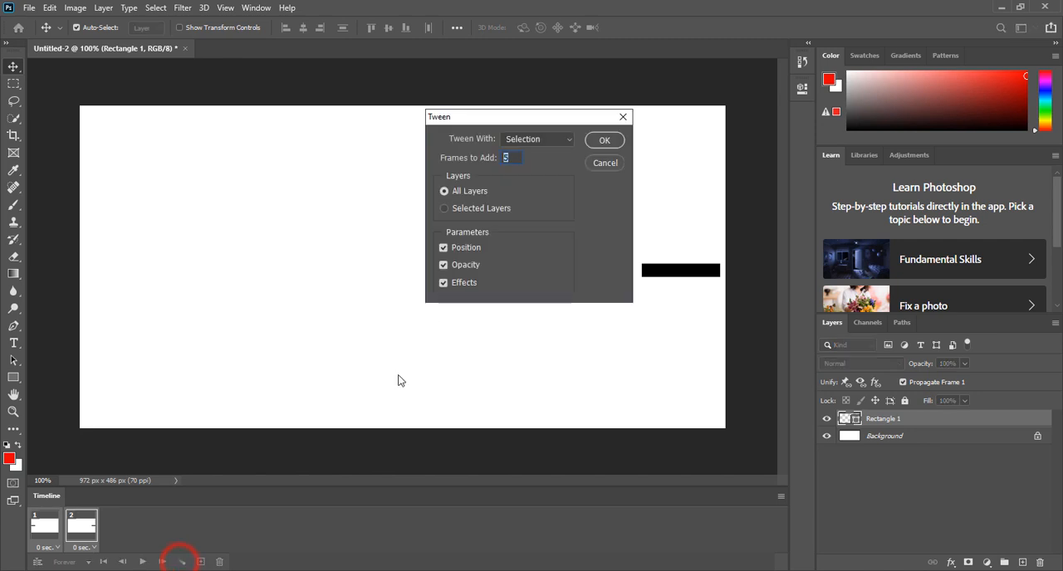
drag(515, 121, 572, 204)
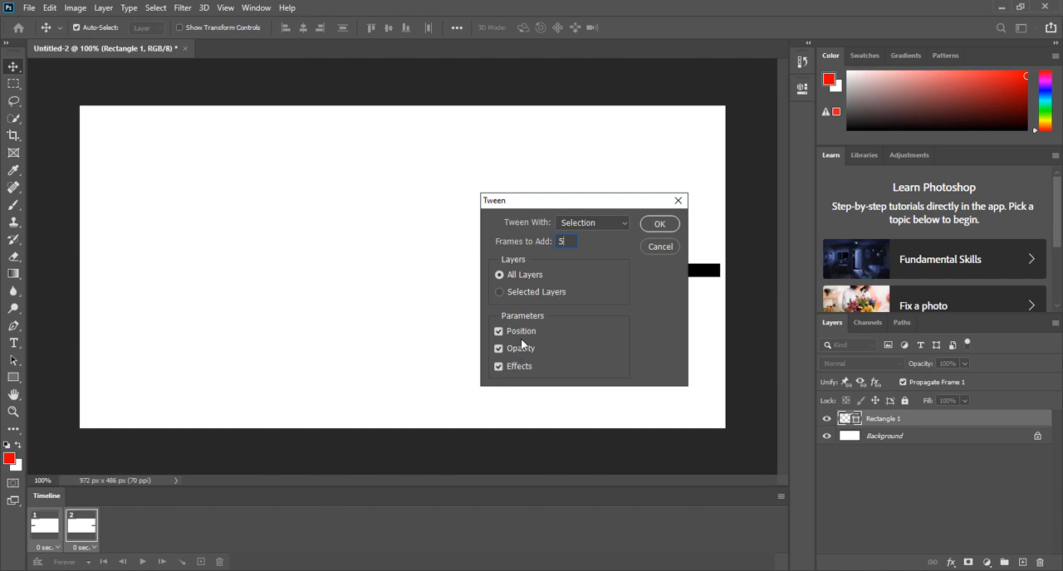
click(656, 225)
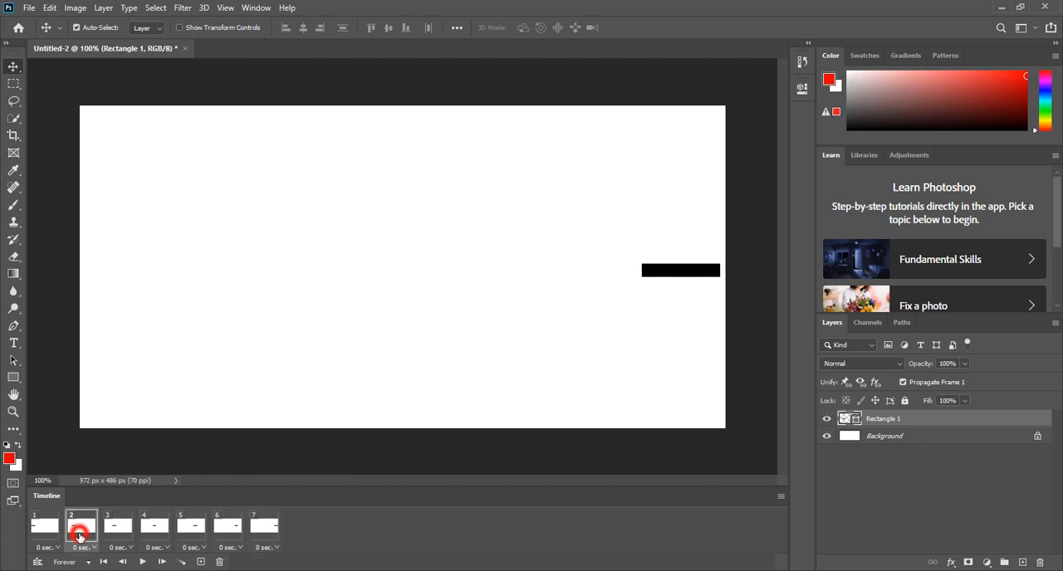
Step: Examine the rectangle's position in each frame from 1 to 7, and play and stop the animation
click(46, 536)
click(83, 528)
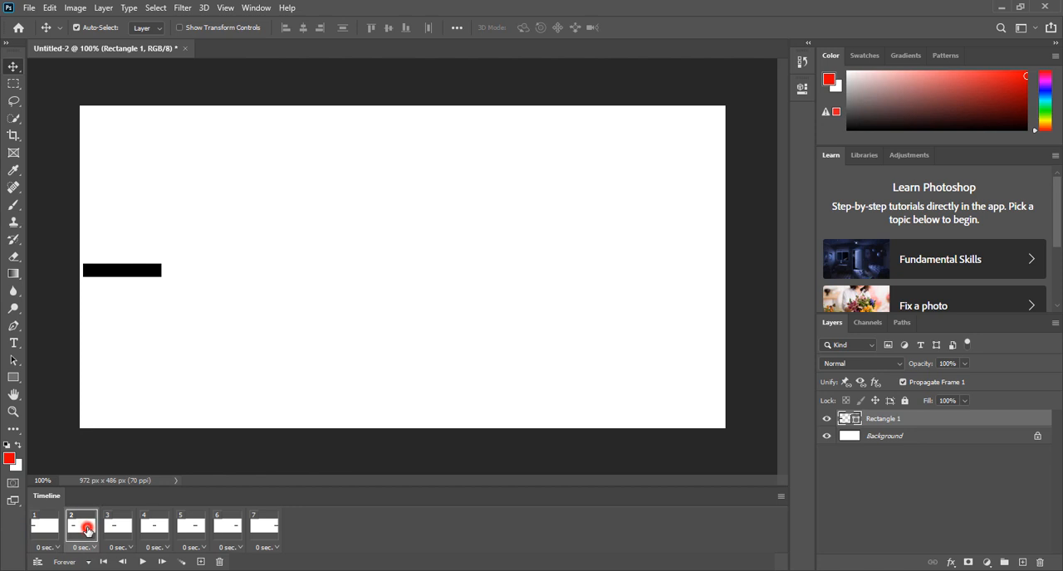
click(119, 529)
click(155, 530)
click(191, 530)
click(227, 530)
click(264, 529)
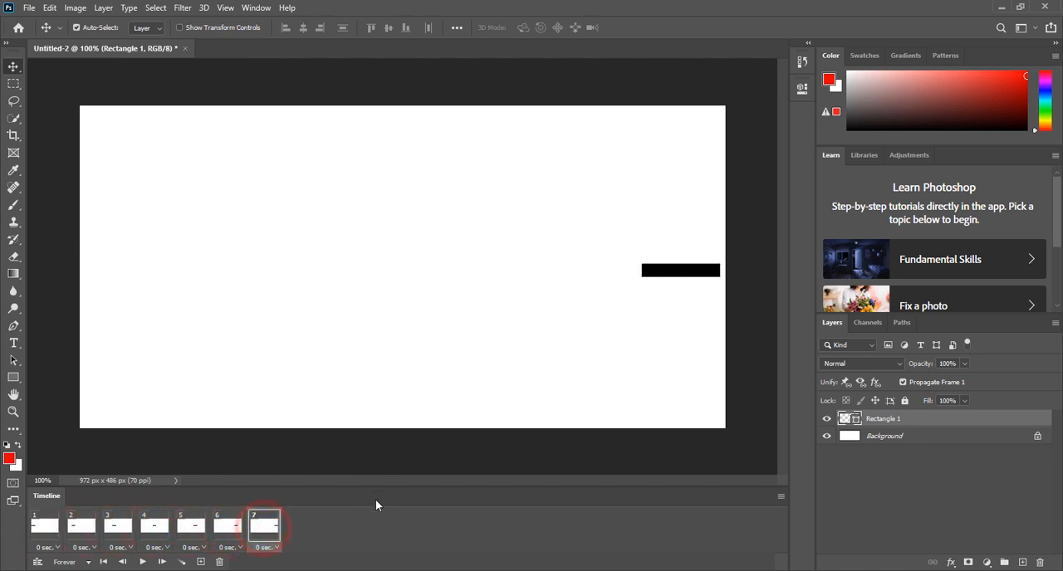
click(142, 562)
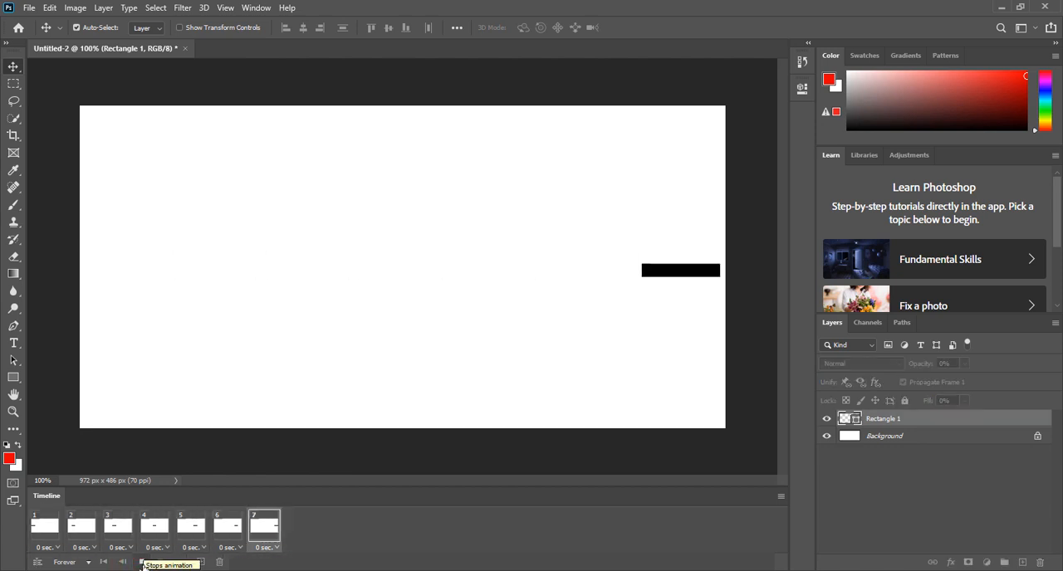
click(142, 561)
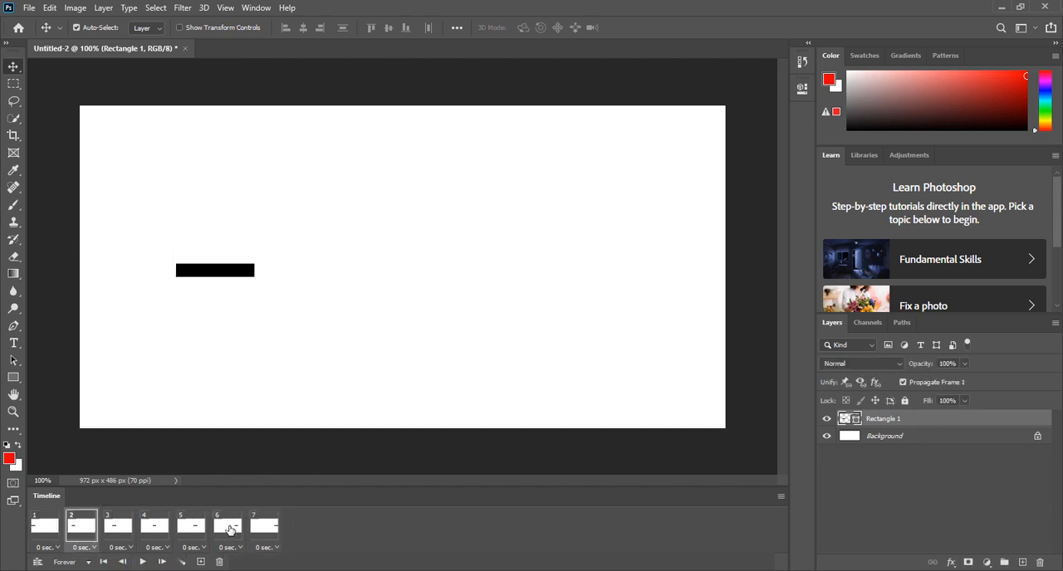
Step: Try deleting the active rectangle layer while frame 6 is selected, and check the effect on the other frames
click(231, 528)
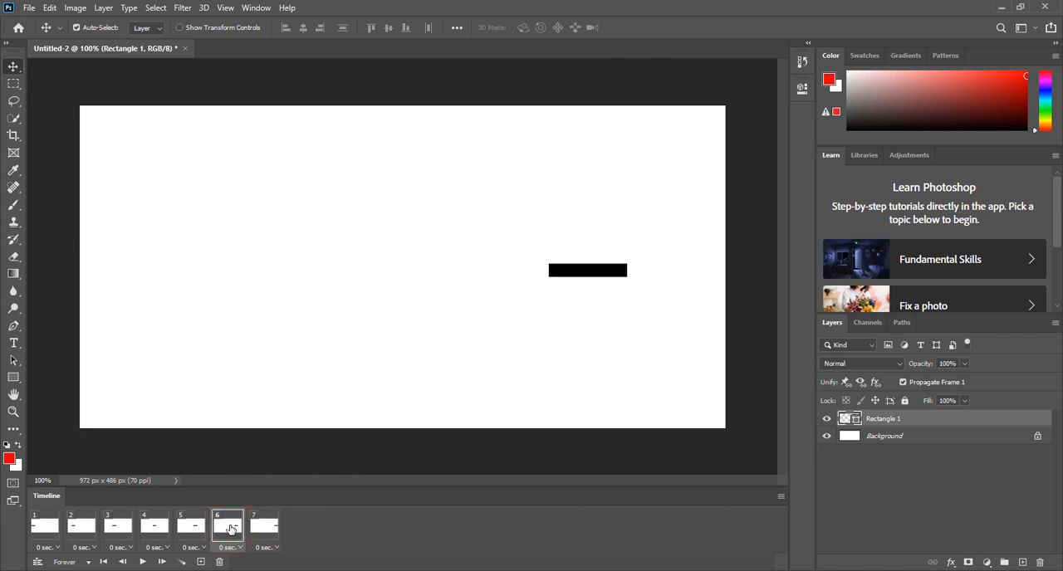
key(Delete)
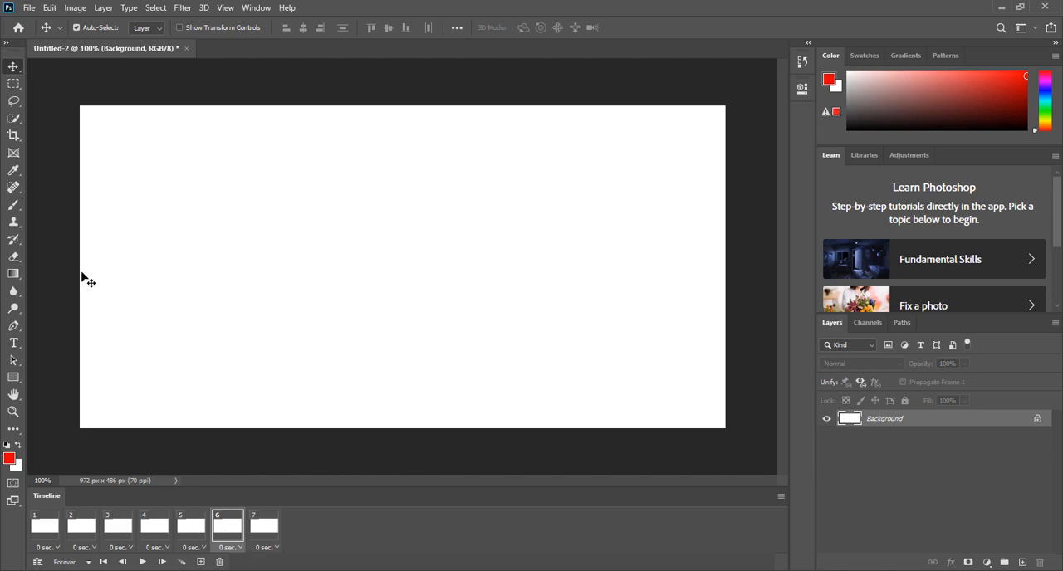
click(269, 529)
click(166, 530)
click(118, 530)
click(75, 535)
click(50, 536)
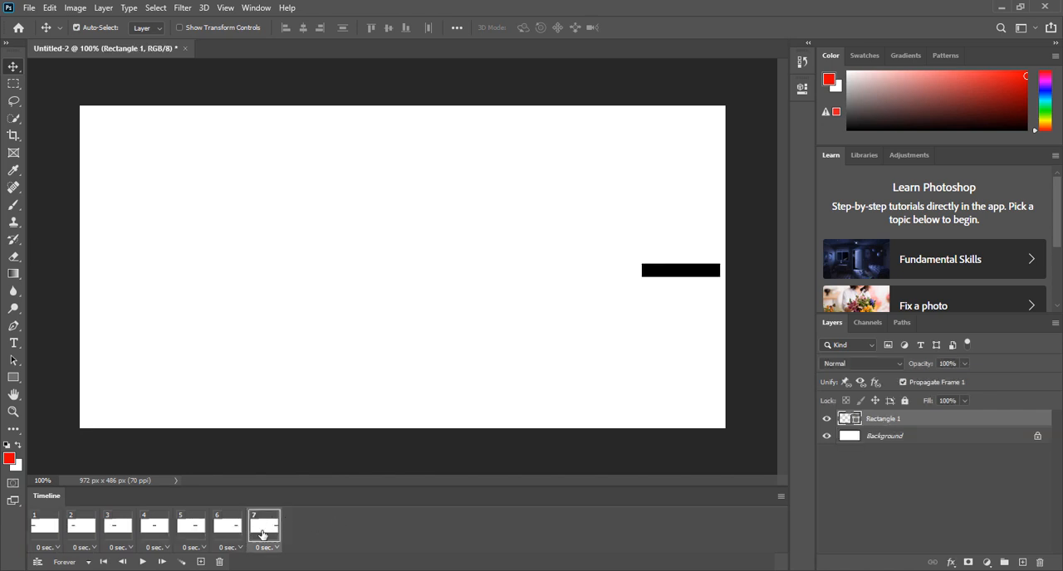
Step: Delete frame 6 from the timeline and compare the rectangle's position in the last two remaining frames
click(229, 531)
drag(229, 531, 221, 563)
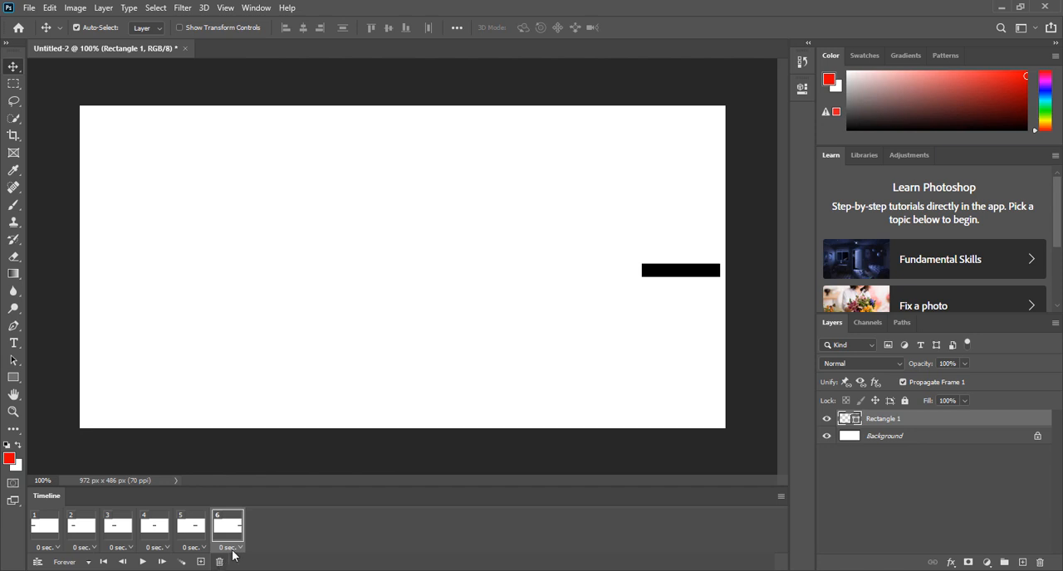
click(189, 531)
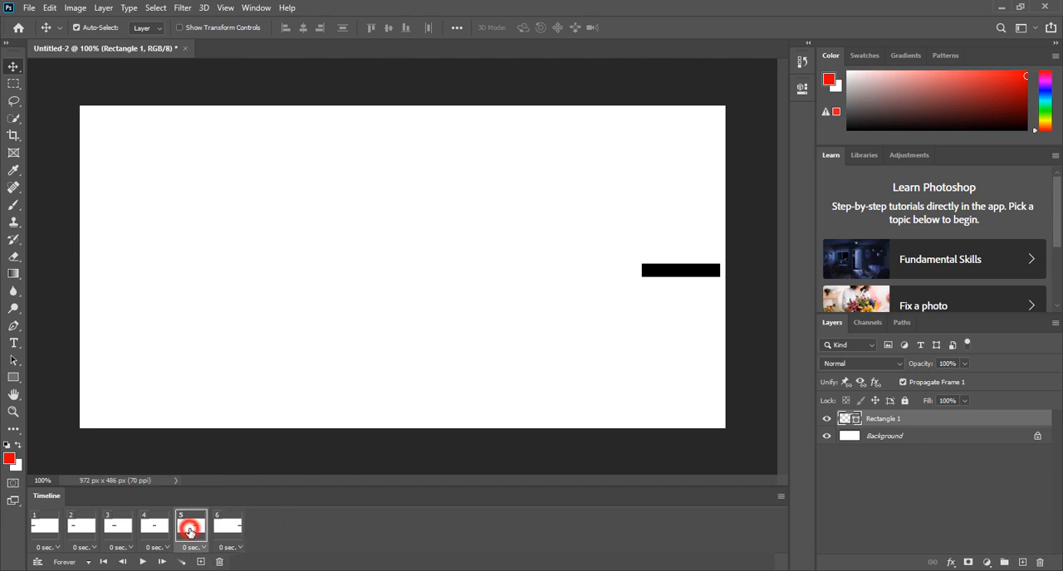
click(190, 527)
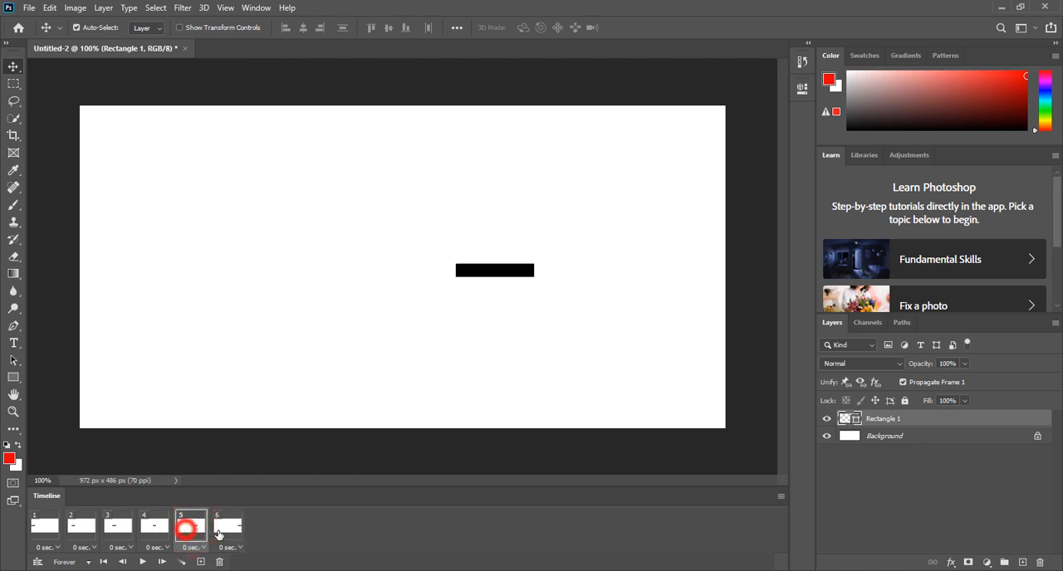
click(225, 528)
click(178, 539)
click(224, 527)
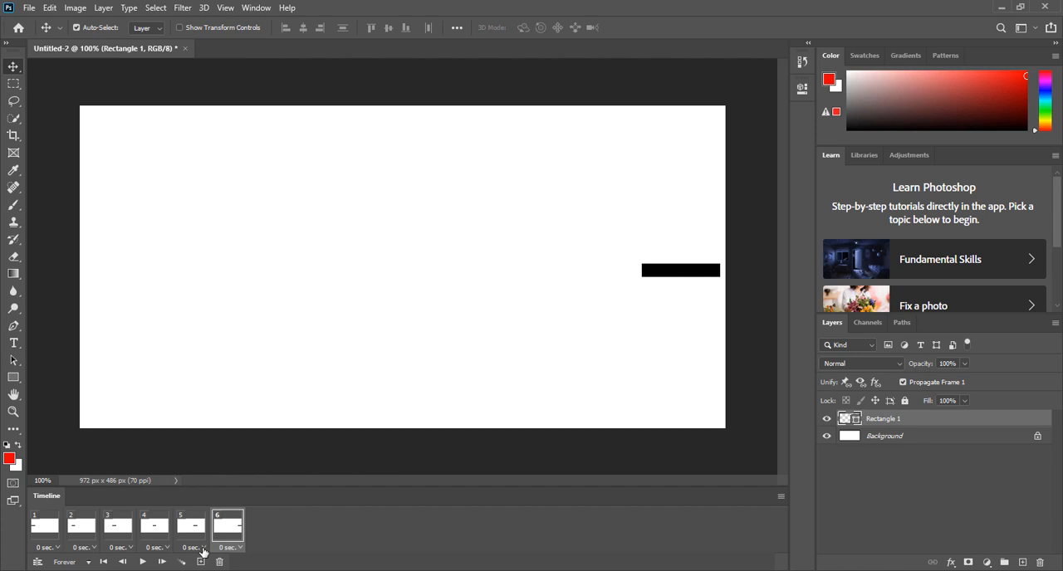
Step: View the delay options for frame 5, and play and stop the animation starting from frame 1
click(202, 551)
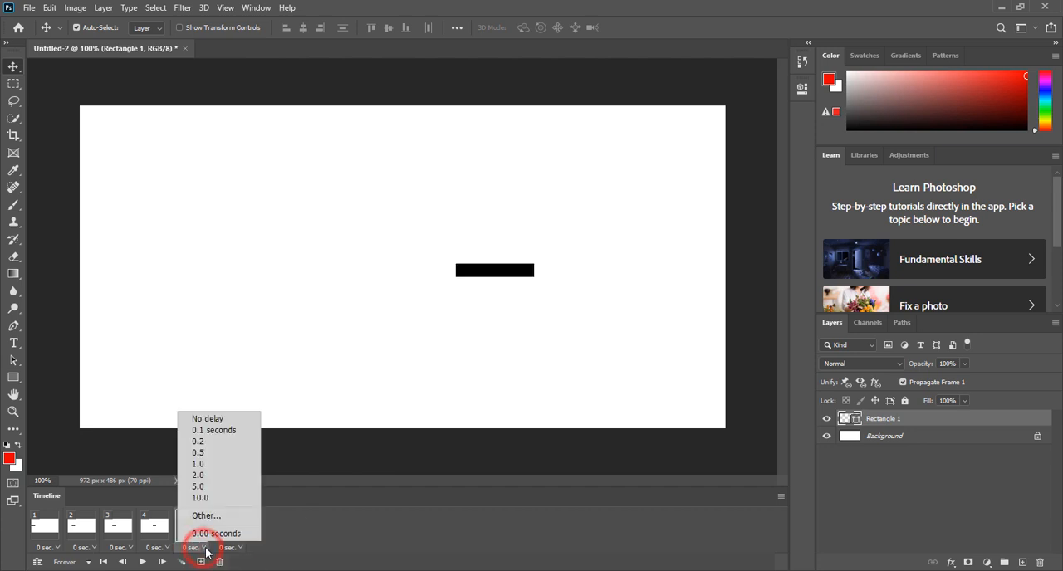
click(294, 511)
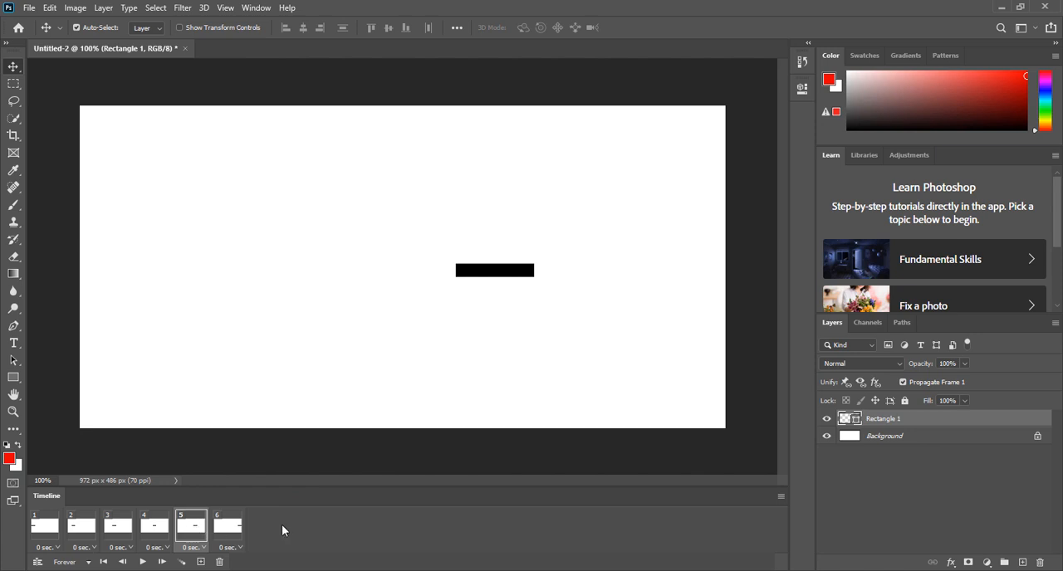
click(46, 528)
click(142, 563)
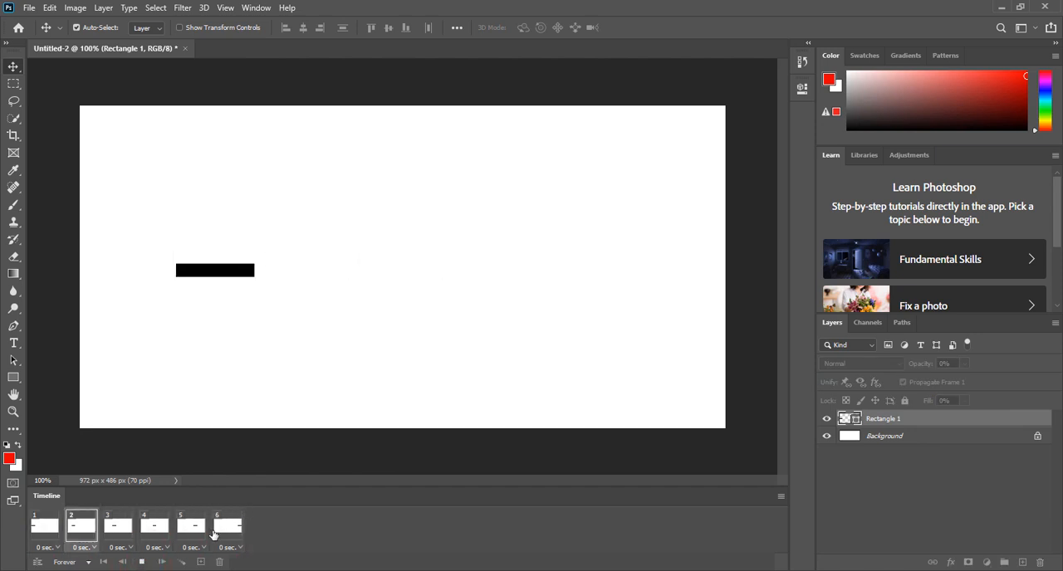
click(142, 563)
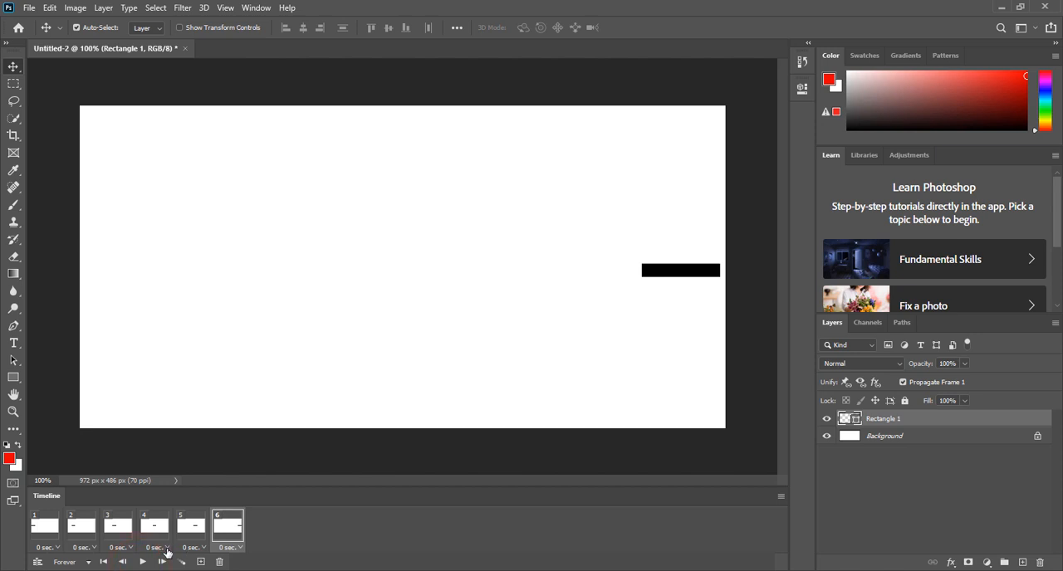
Step: Set the delay of frame 4 to 0.2 seconds and play the animation
click(164, 549)
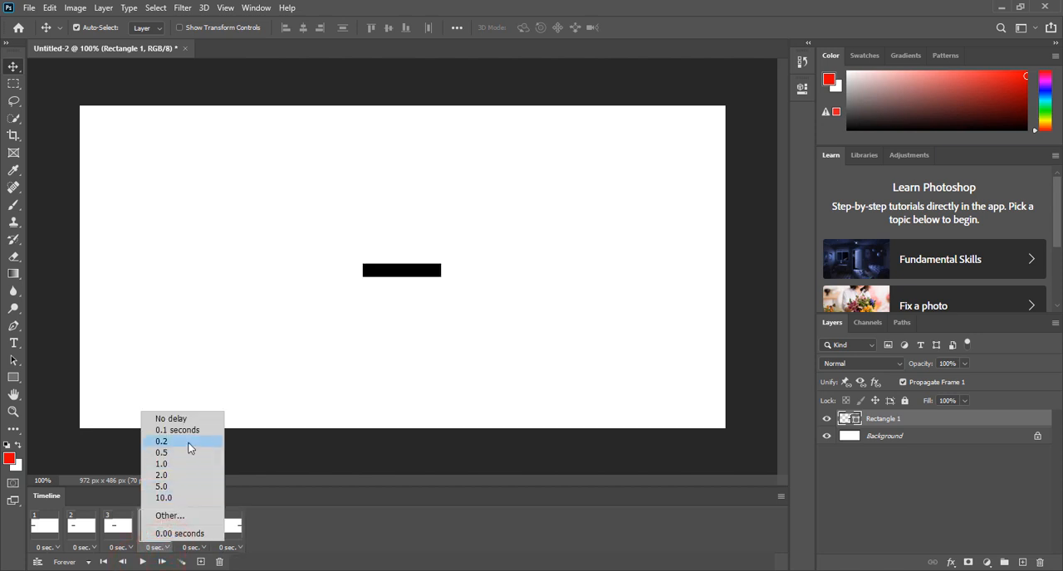
click(187, 442)
click(142, 563)
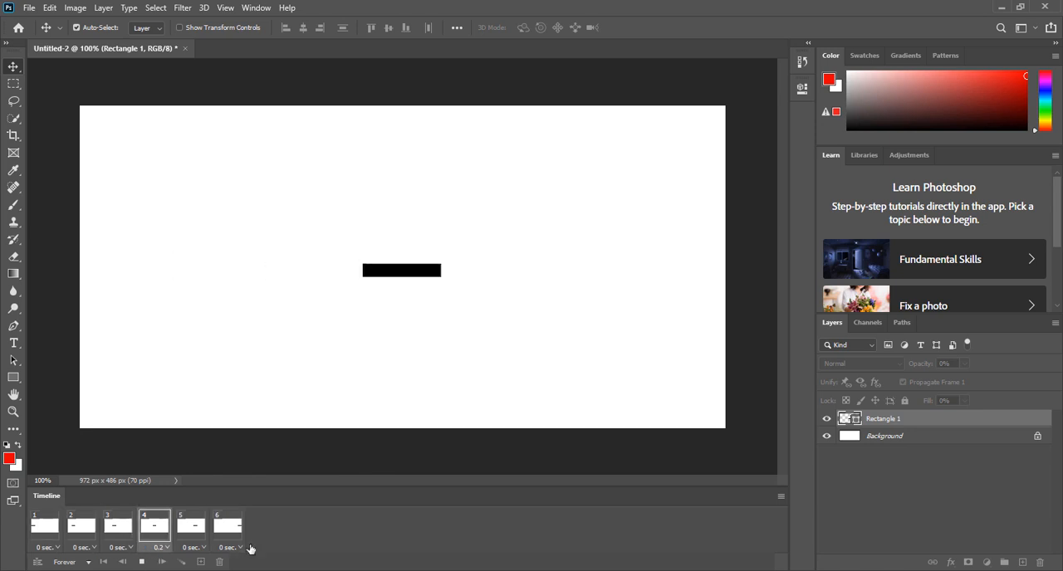
Step: Set the delay of all six frames to 0.5 seconds, and play and stop the animation to check the timing
click(226, 530)
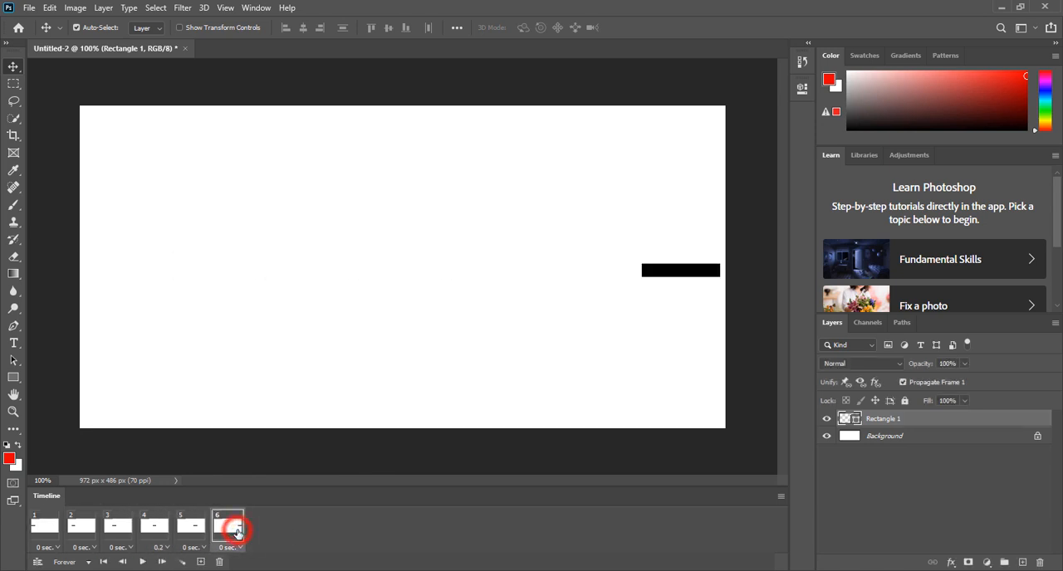
shift+click(41, 531)
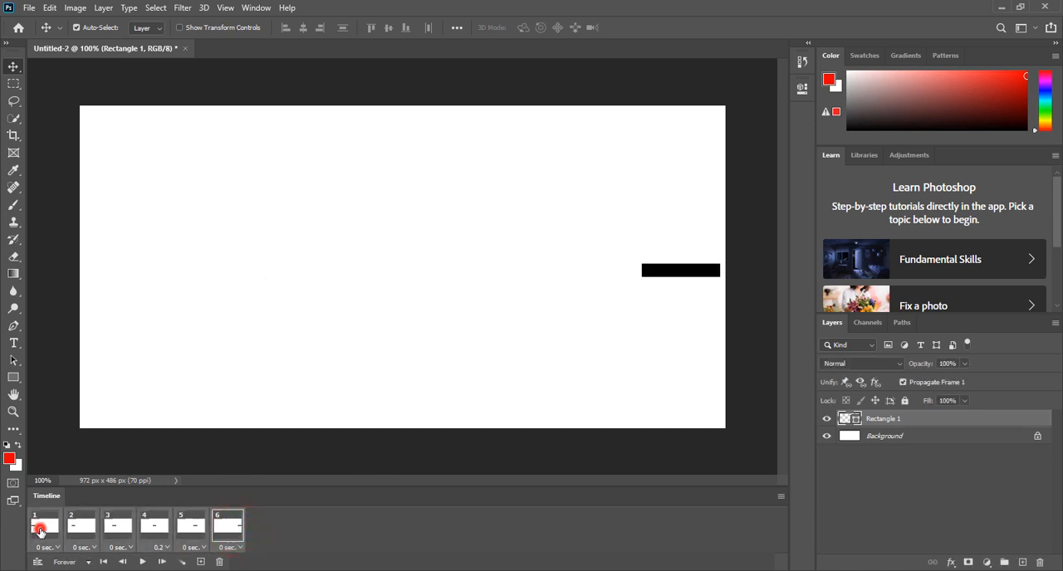
click(238, 548)
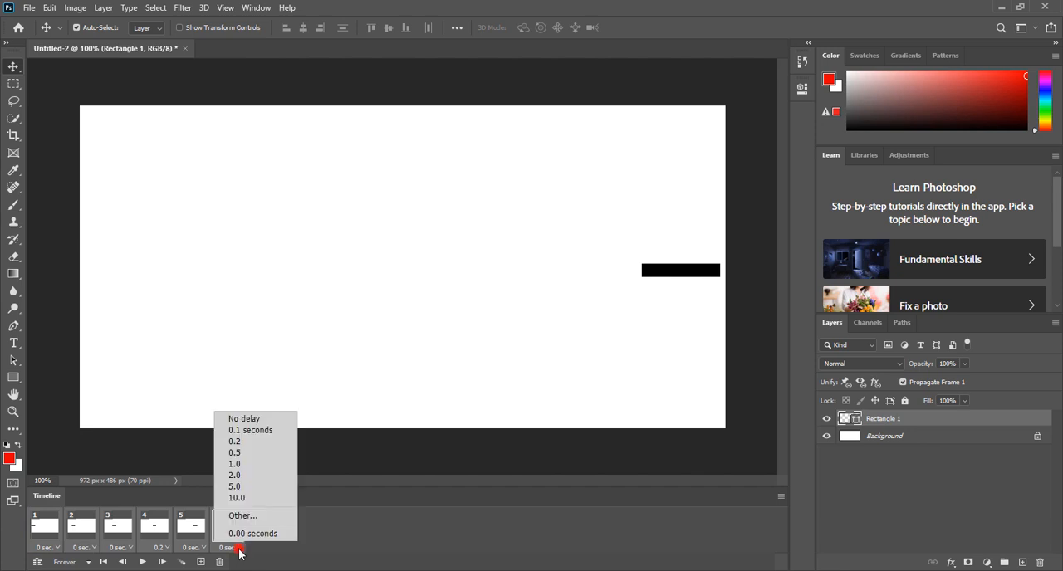
click(268, 457)
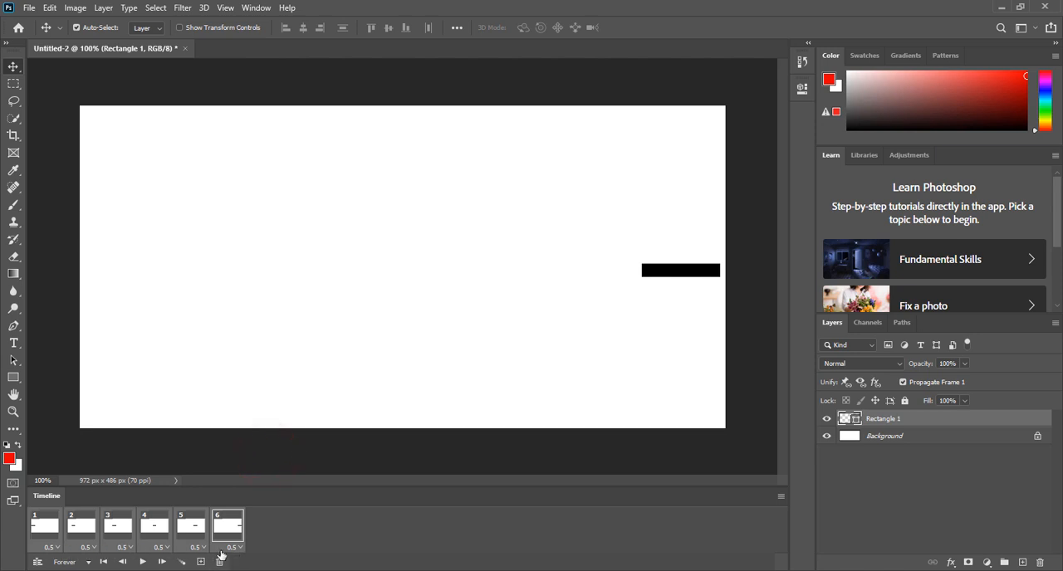
click(142, 561)
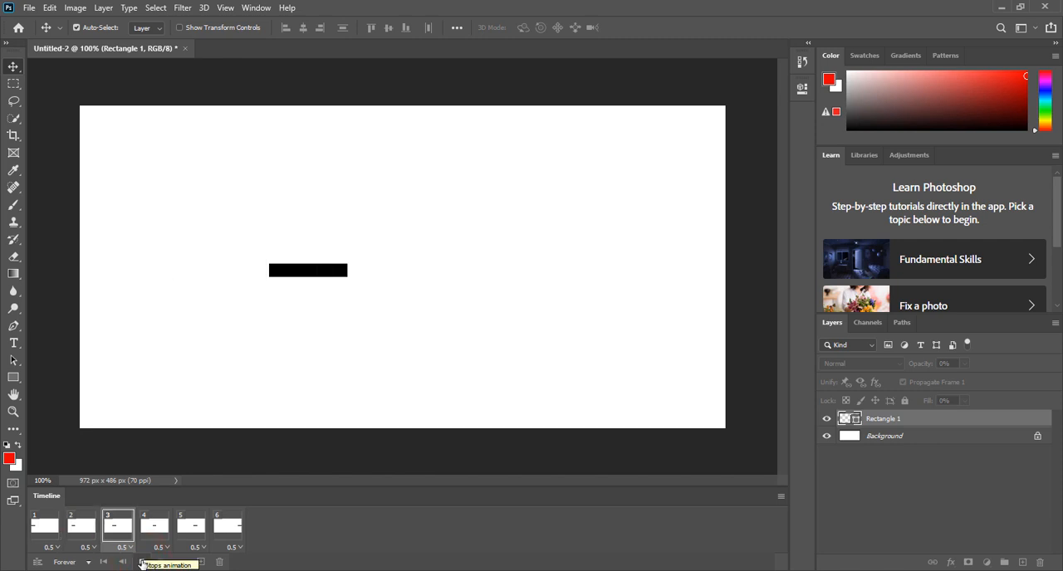
click(141, 562)
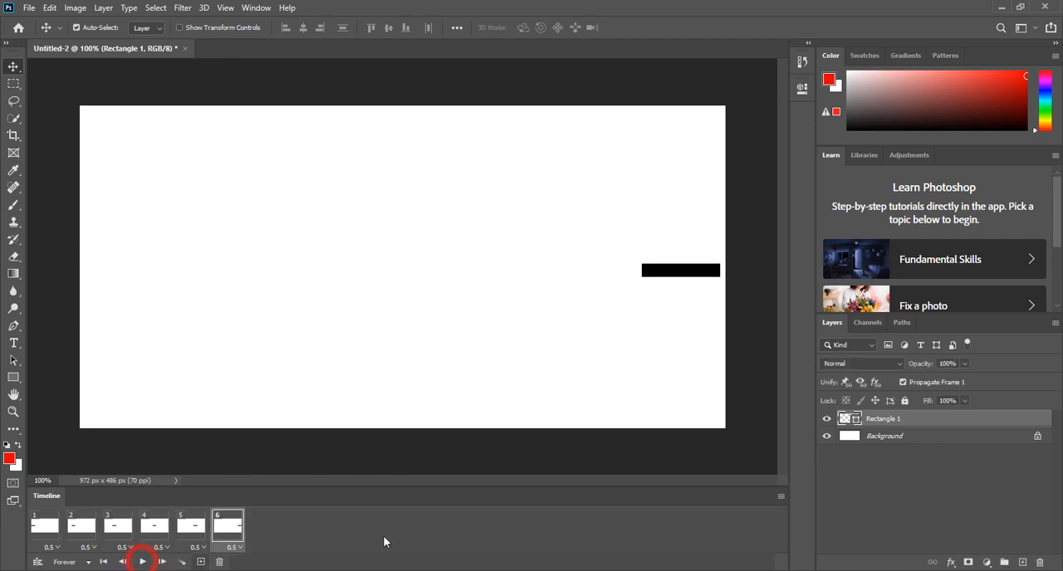
Step: Delete frames 2 to 6 from the timeline, keeping only frame 1
click(234, 532)
shift+click(77, 532)
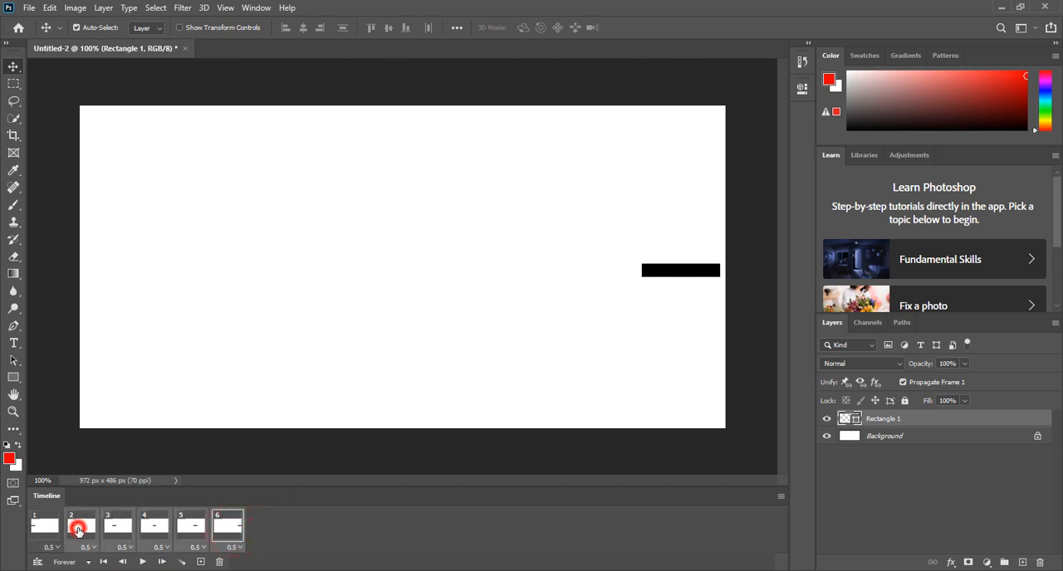
click(221, 521)
click(220, 562)
click(46, 524)
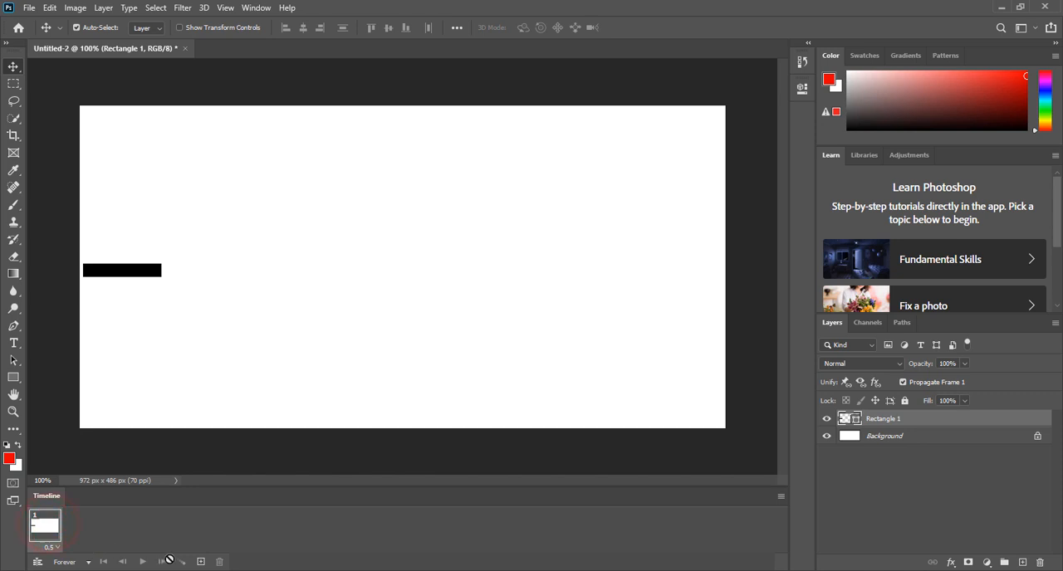
Step: Duplicate frame 1 as a second frame and compare the rectangle in both frames
click(200, 562)
click(83, 528)
click(53, 529)
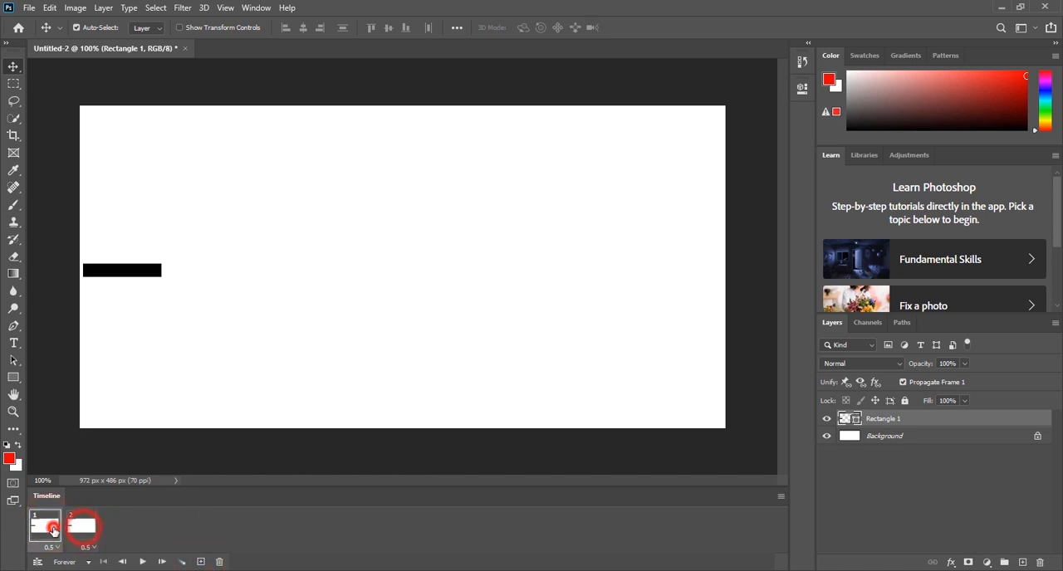
click(81, 526)
click(136, 279)
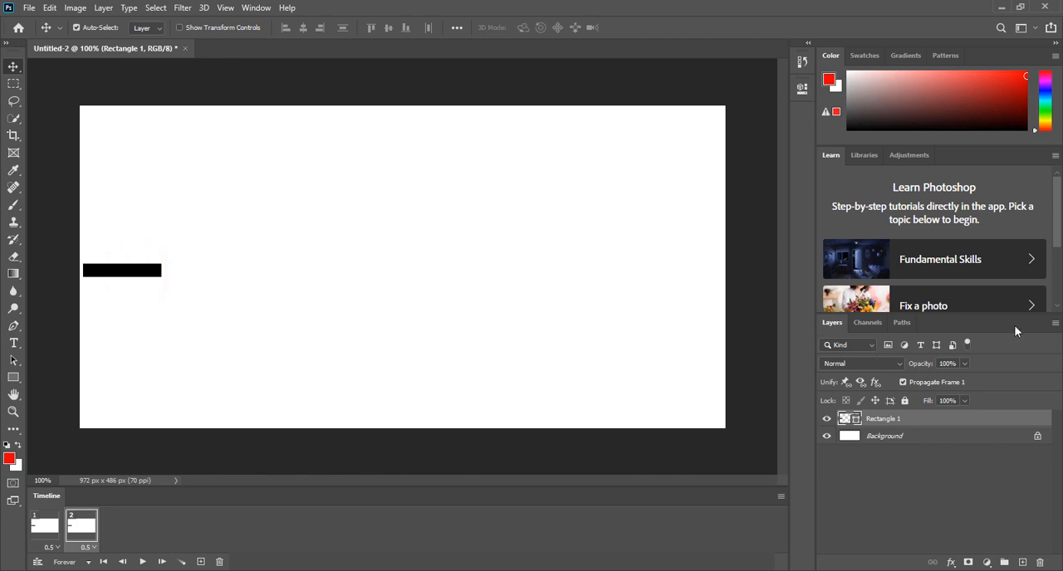
Step: In frame 1, lower the Rectangle 1 layer's opacity to 0%
click(46, 529)
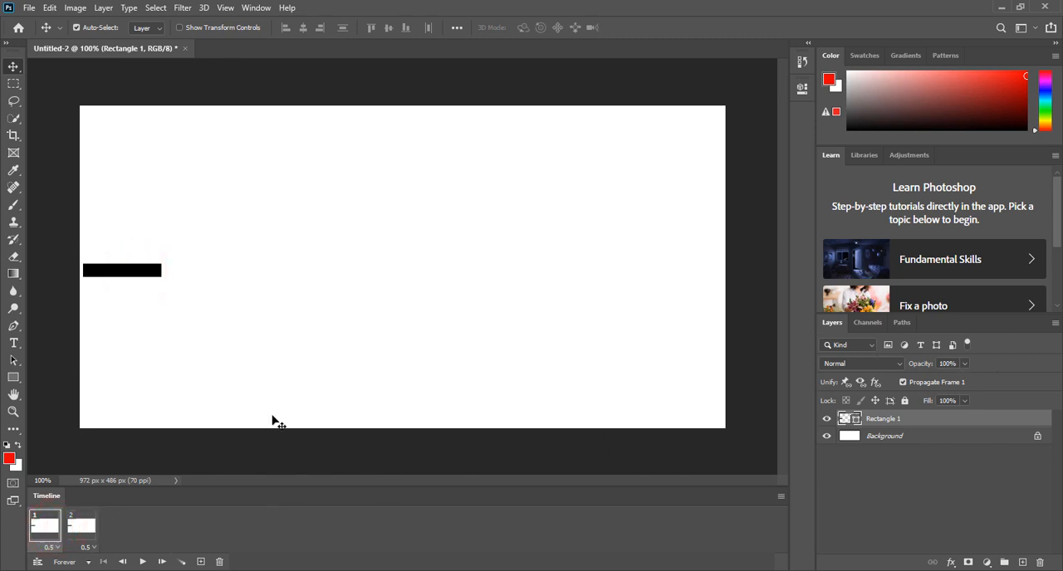
click(964, 364)
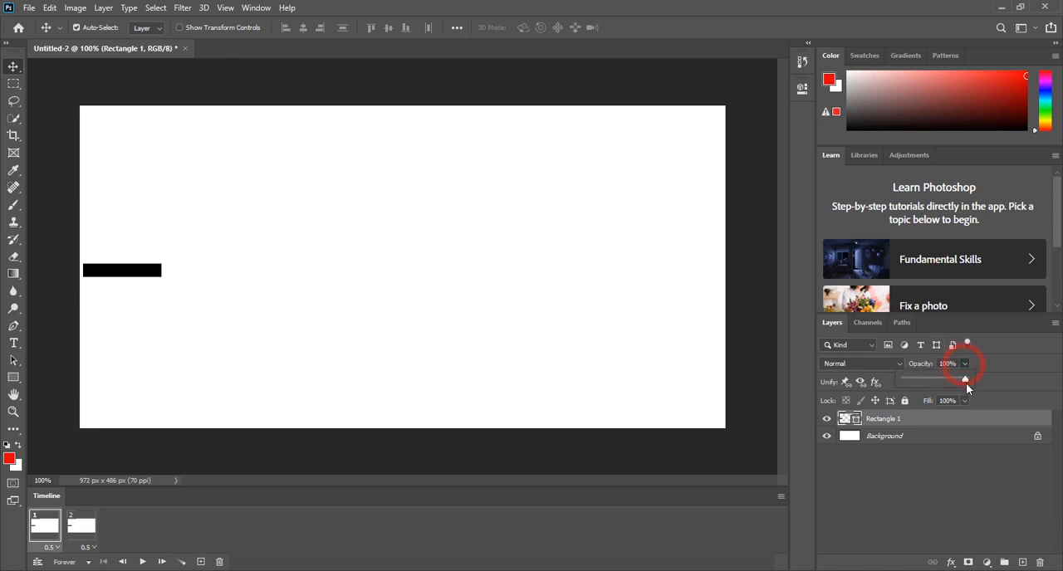
drag(964, 379, 901, 379)
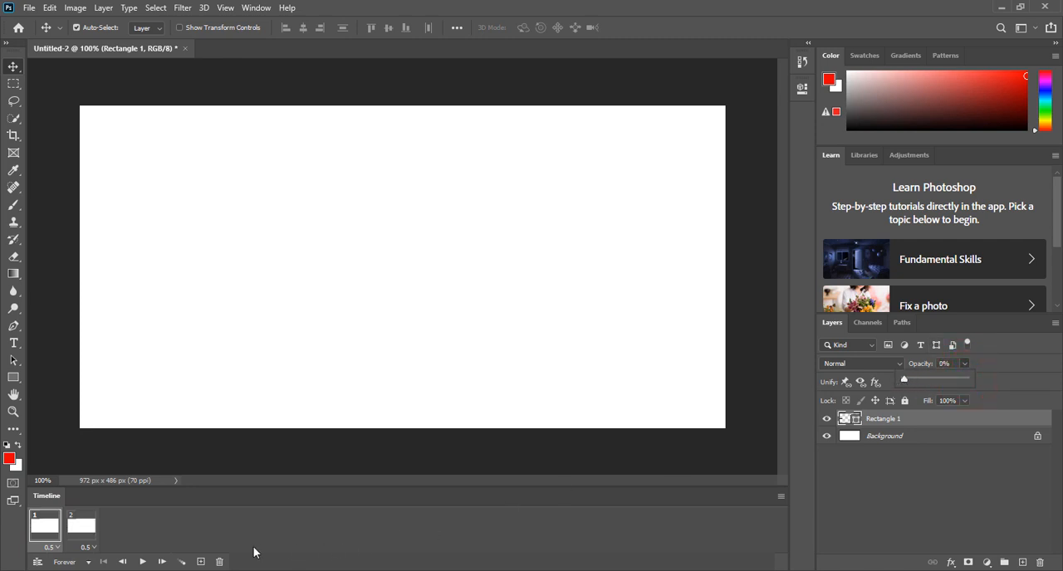
click(208, 550)
Step: In frame 2, raise the Rectangle 1 layer's opacity to 100%
click(80, 524)
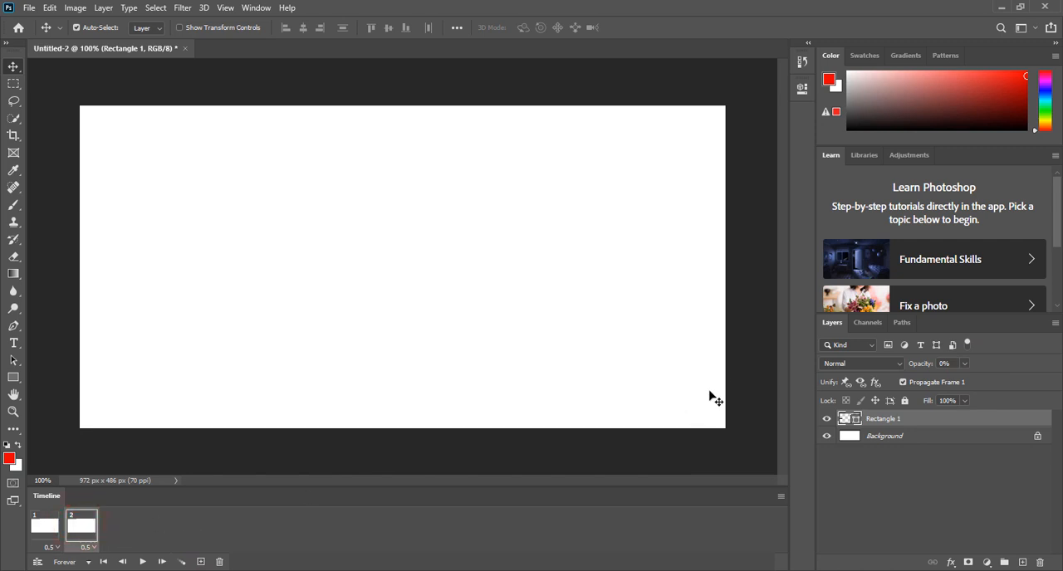
click(964, 364)
drag(966, 378, 1043, 382)
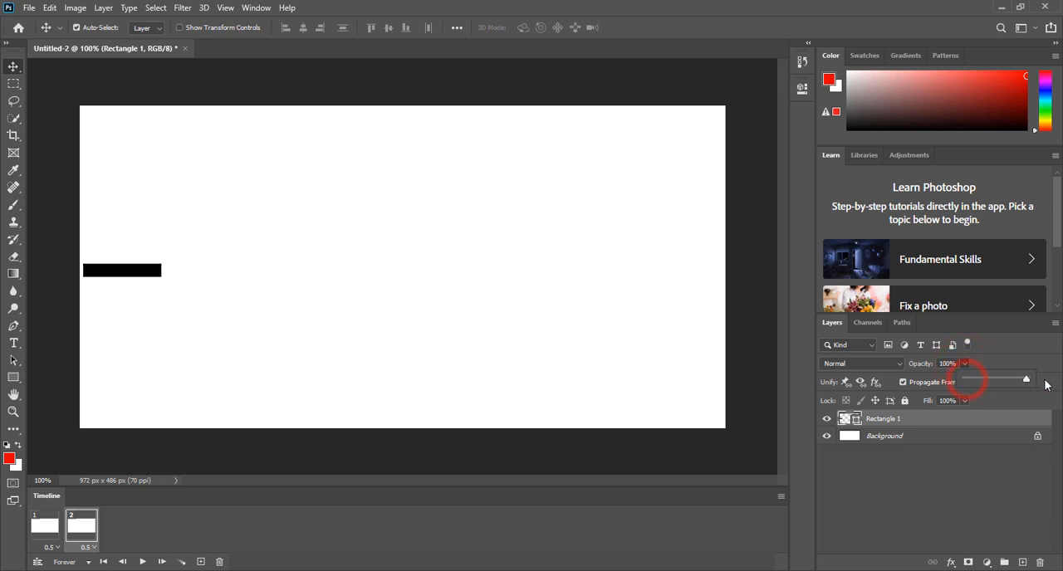
Step: Compare the rectangle's visibility and opacity in frames 1 and 2 of the timeline
click(49, 536)
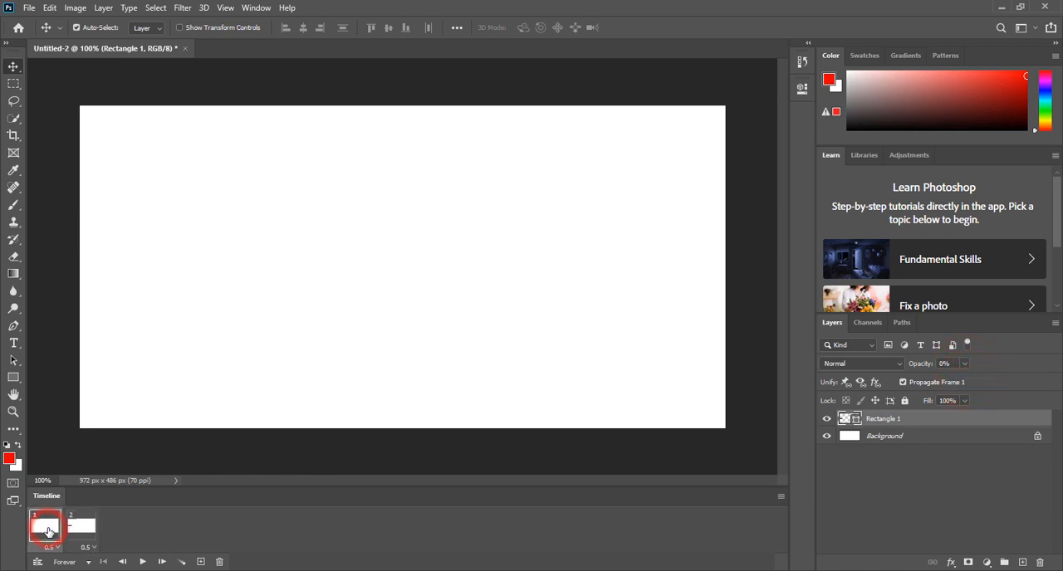
click(81, 532)
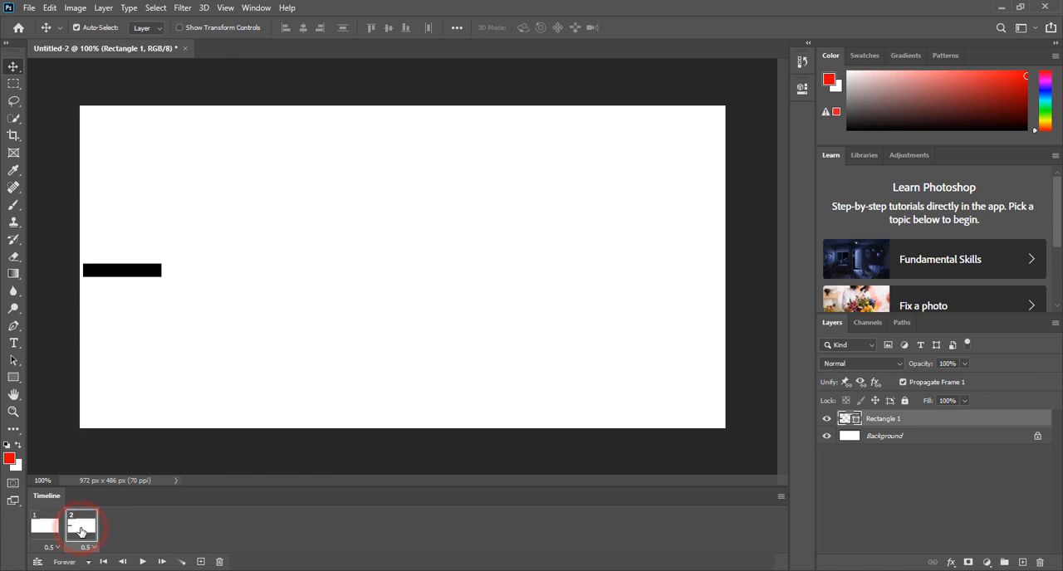
click(49, 527)
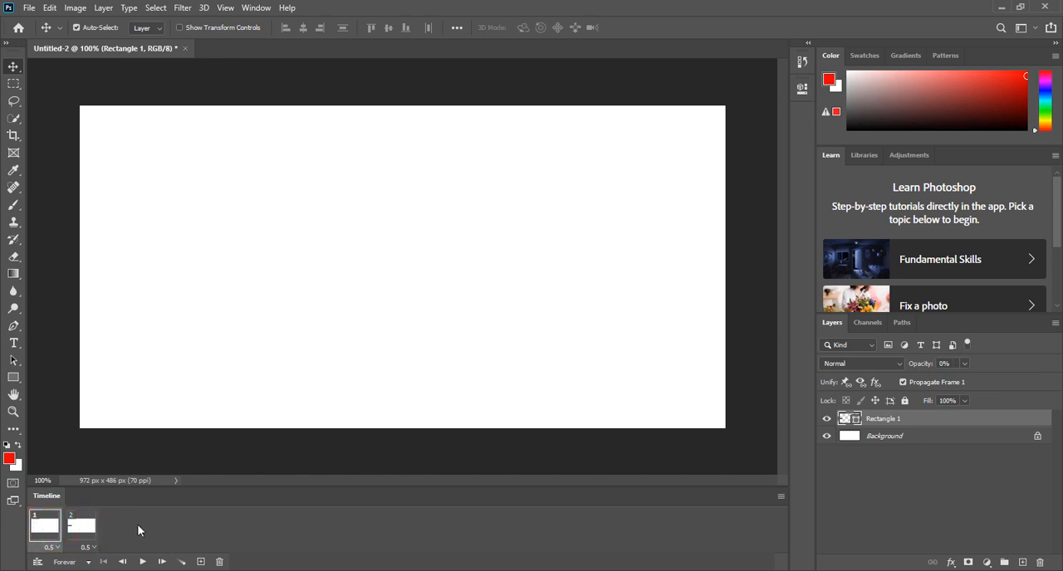
click(82, 530)
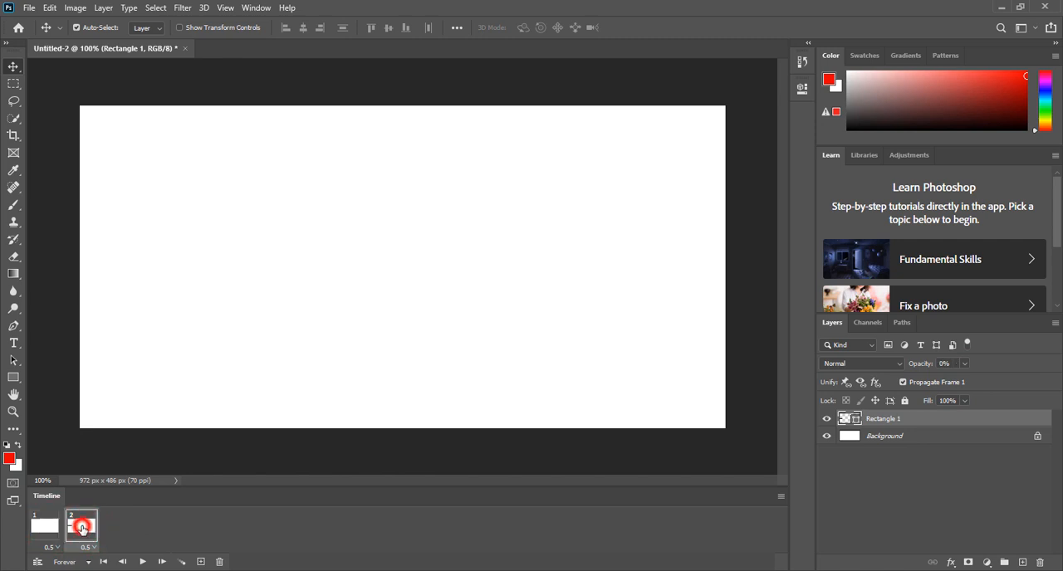
Step: Tween the selected frames 1 and 2 with 5 added frames, using all layers and the position, opacity and effects parameters
shift+click(46, 526)
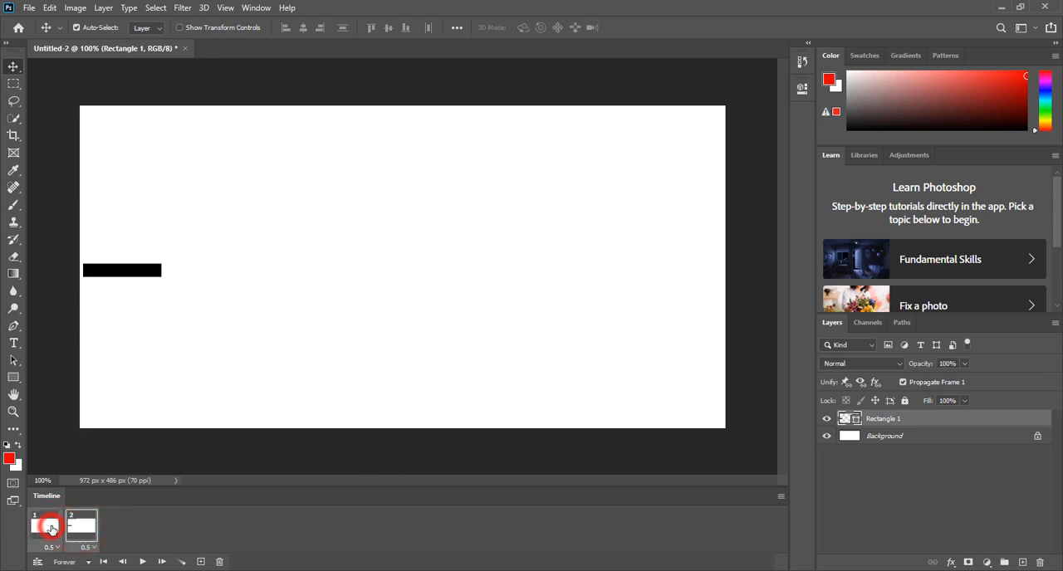
click(182, 562)
drag(574, 206, 515, 206)
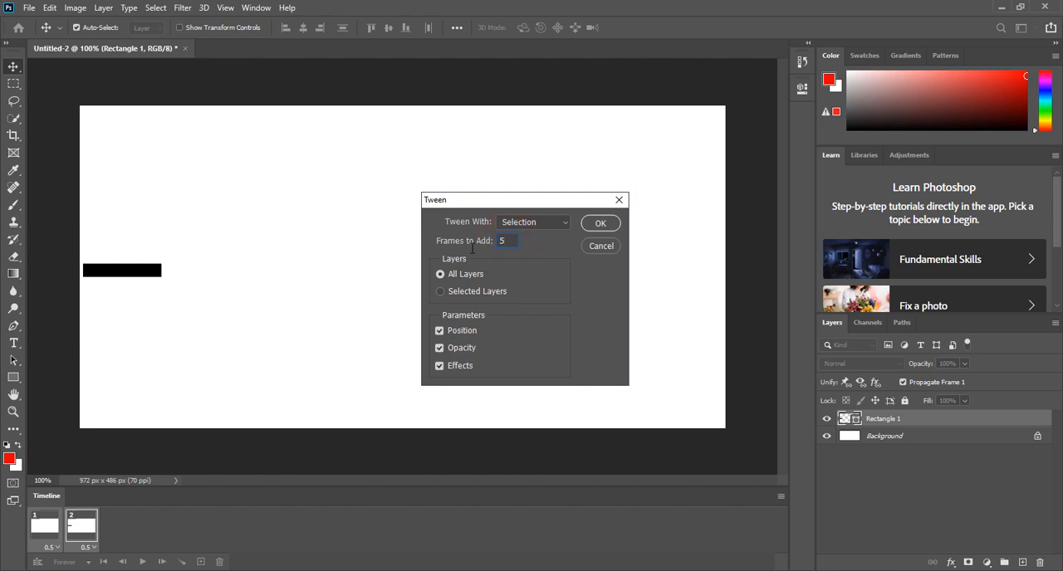
click(599, 226)
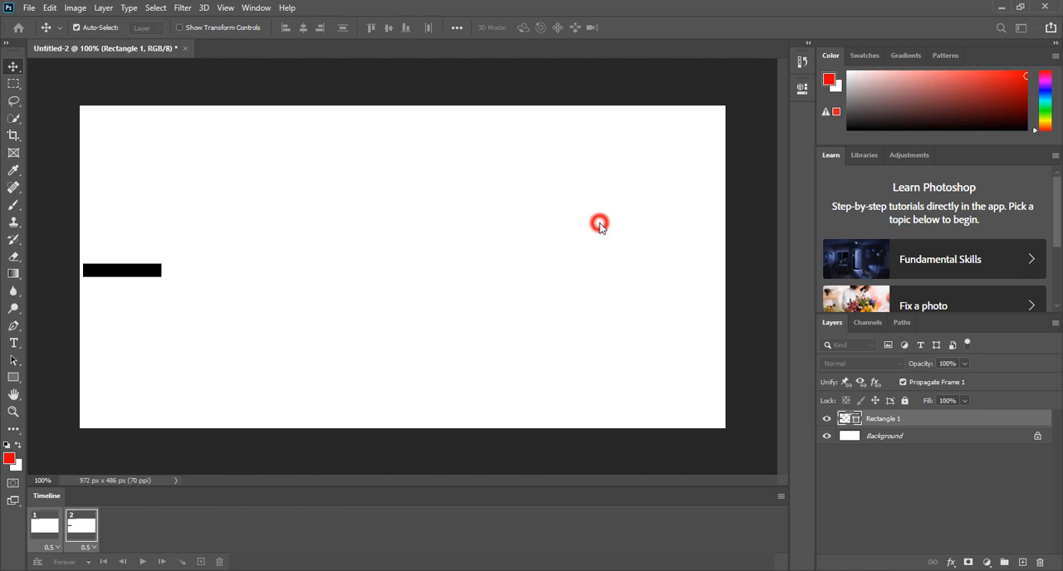
Step: Check the rectangle's opacity across frames 1 to 5, and play the fade-in animation briefly before stopping it
click(52, 530)
click(79, 527)
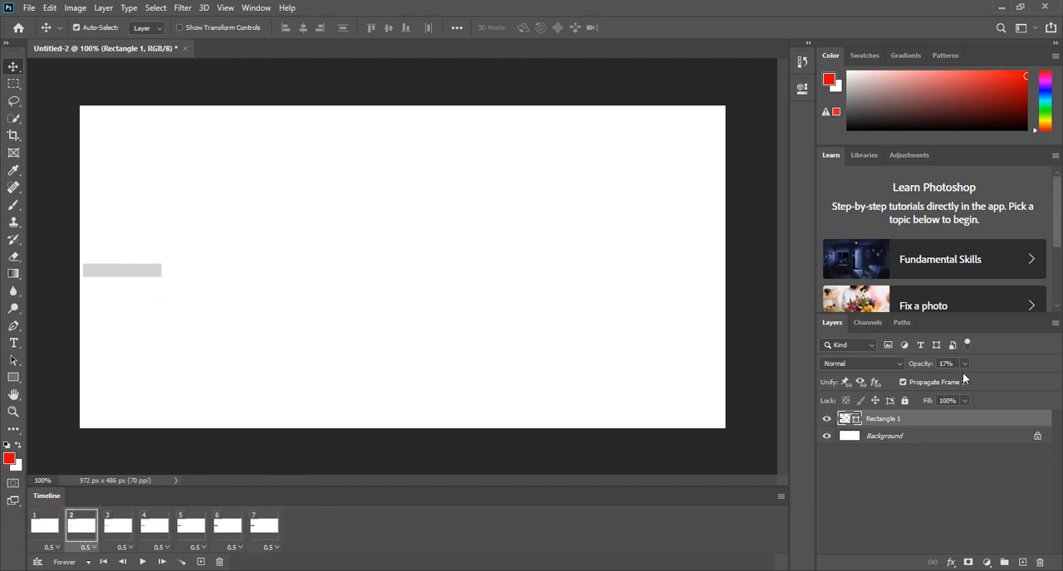
click(118, 527)
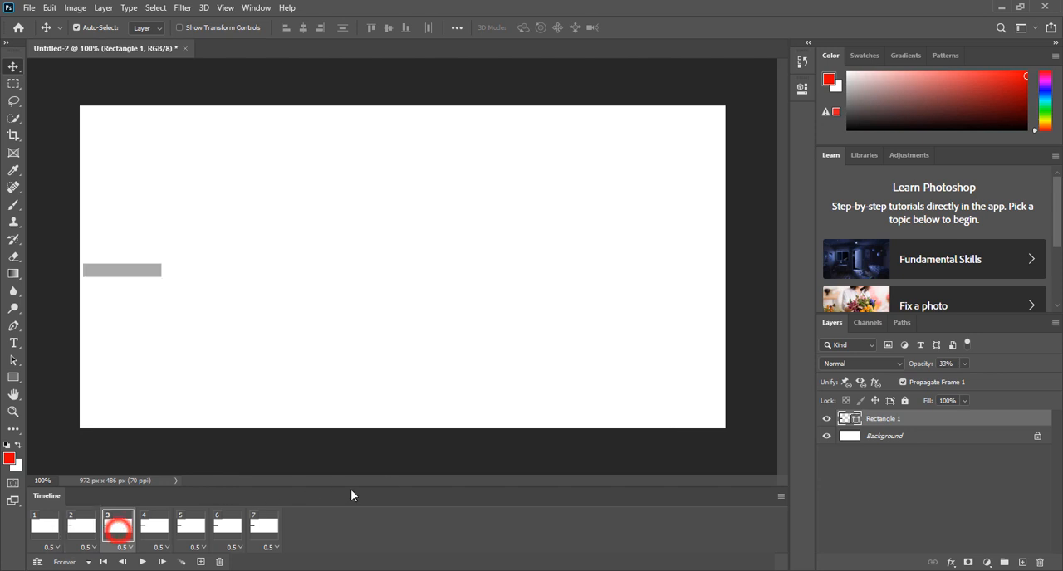
click(156, 527)
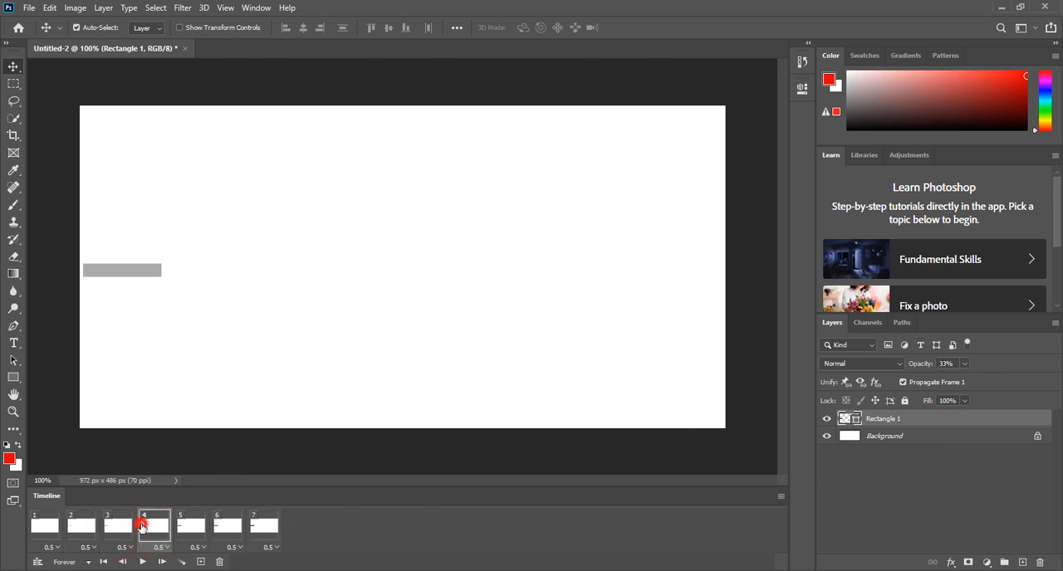
click(201, 528)
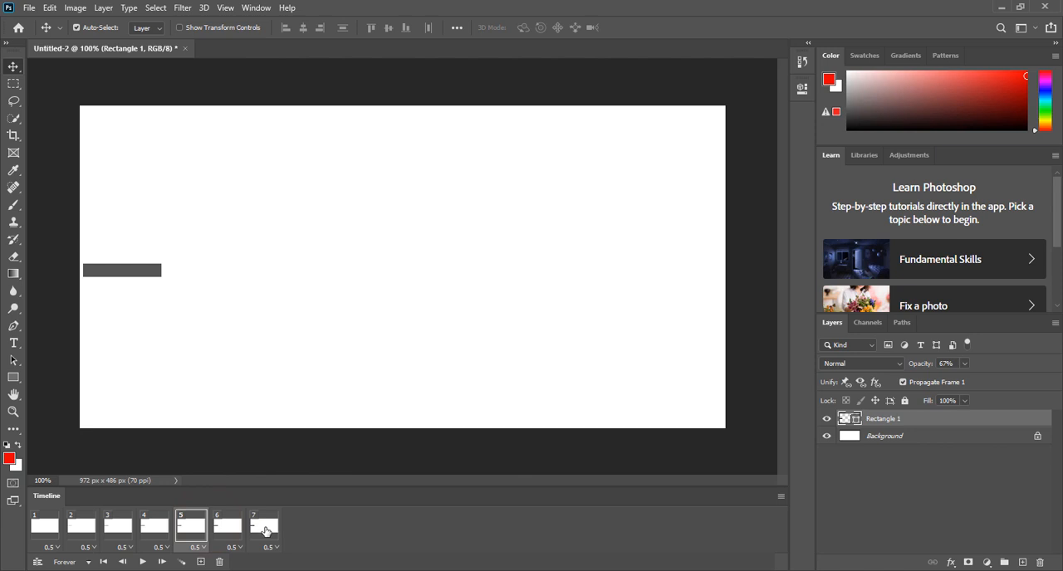
click(142, 562)
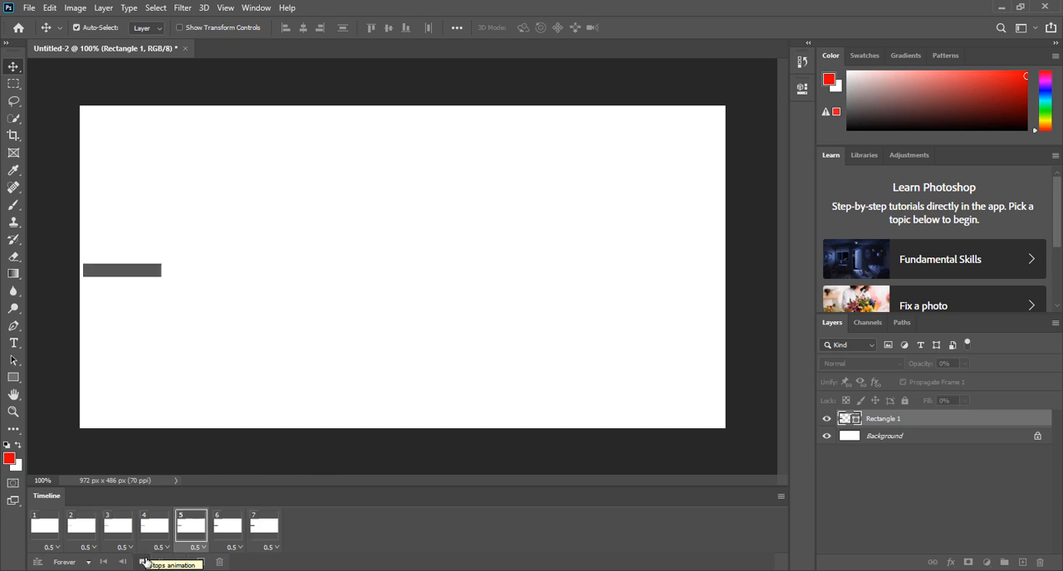
click(144, 562)
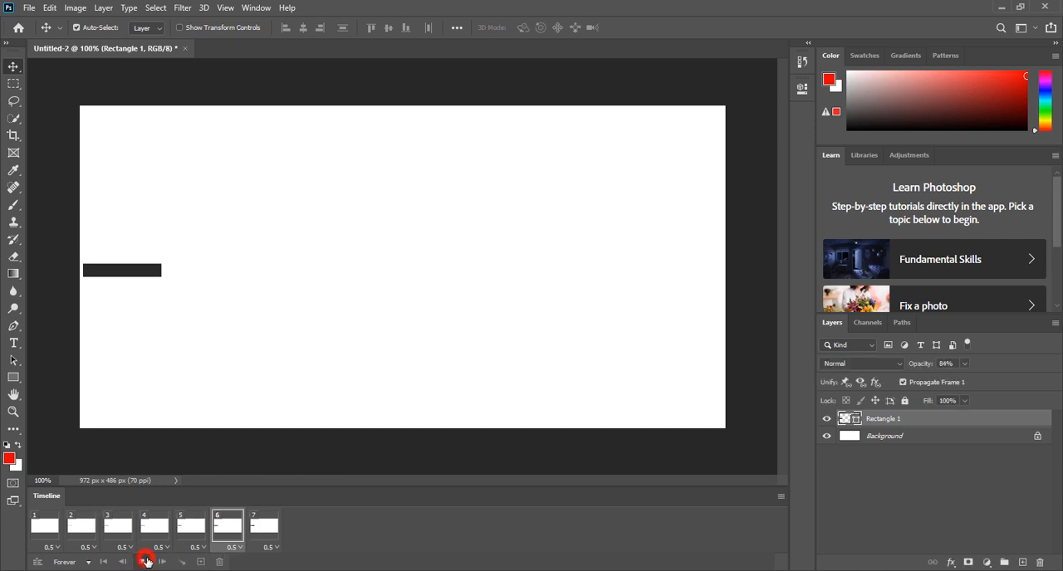
Step: Set the delay of all seven frames to No delay and preview the faster fade-in animation
click(258, 530)
shift+click(55, 532)
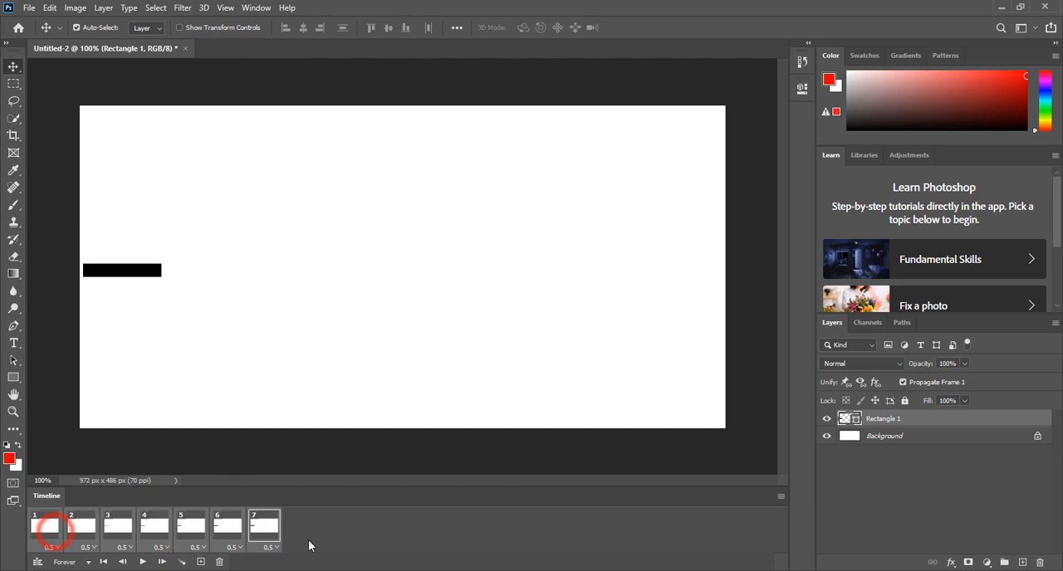
click(275, 550)
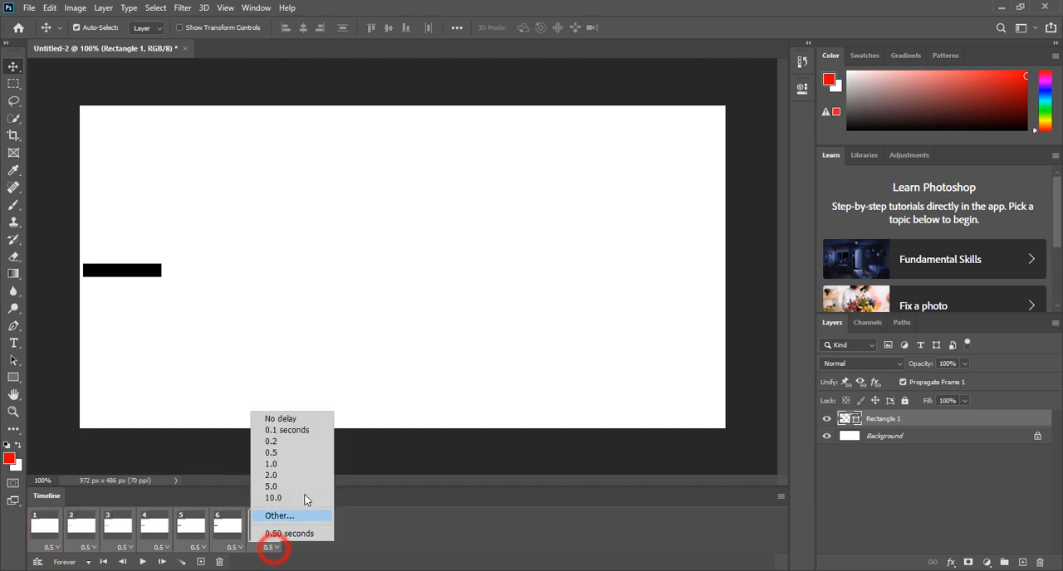
click(315, 421)
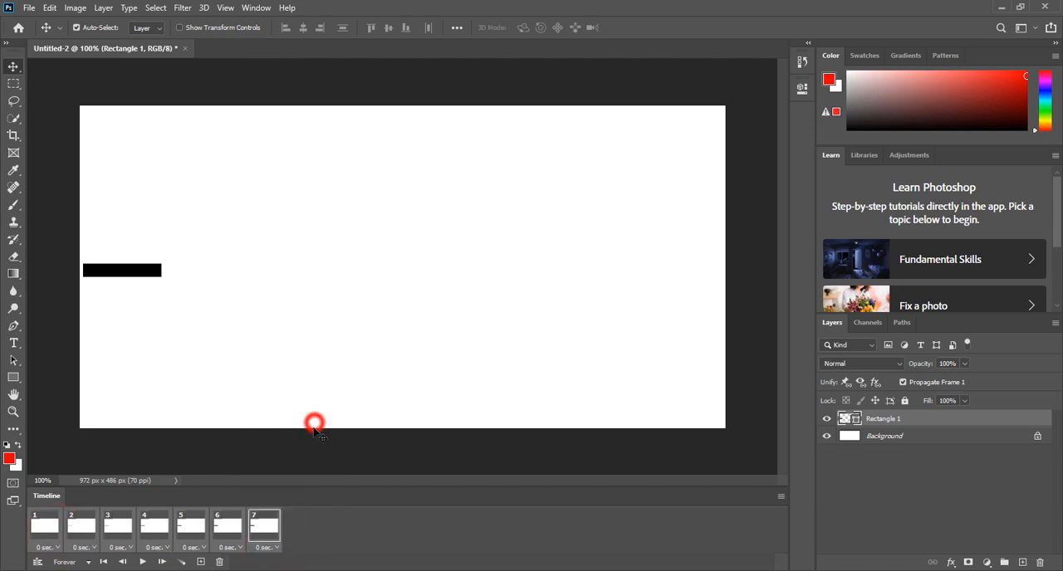
click(145, 563)
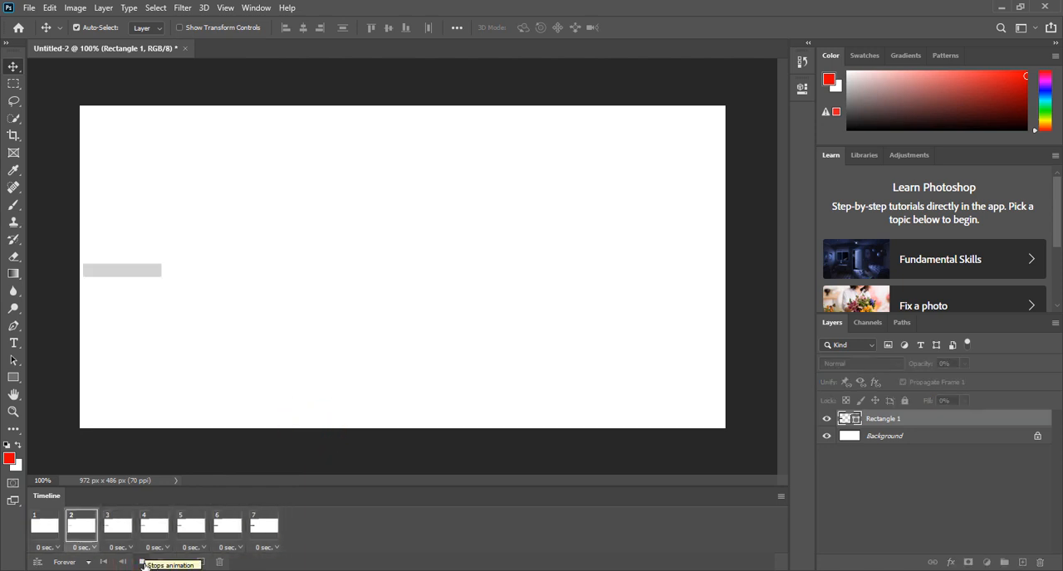
click(145, 564)
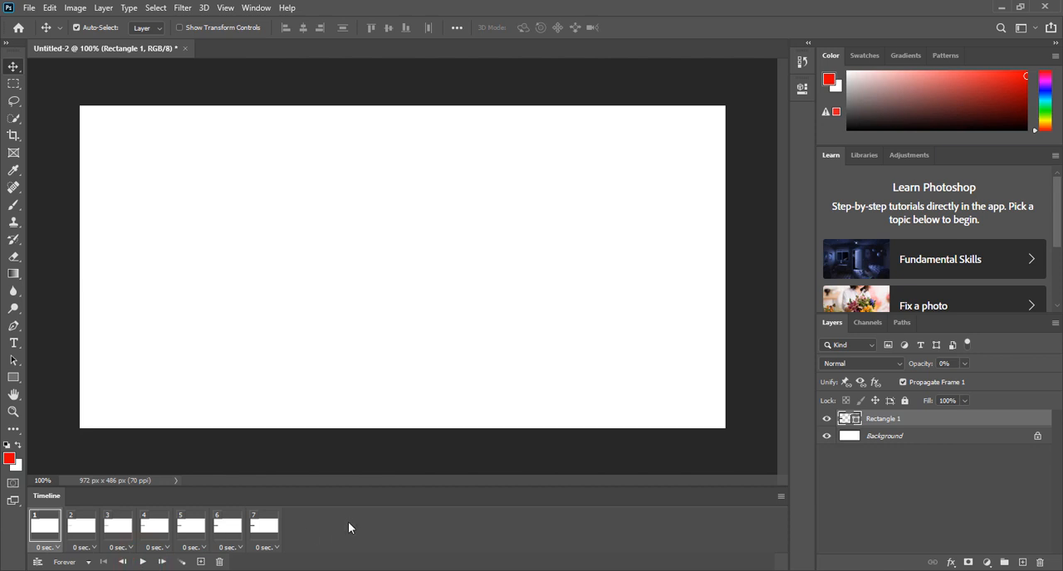